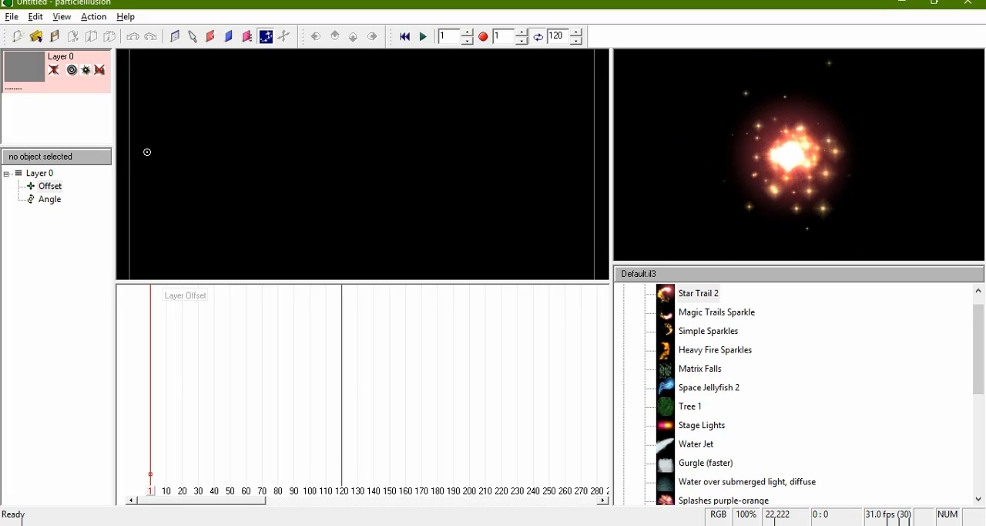
# Step: Place a Star Trail 2 emitter at about 22,222 on the stage and move it to about 124,335 at frame 16
pyautogui.click(146, 152)
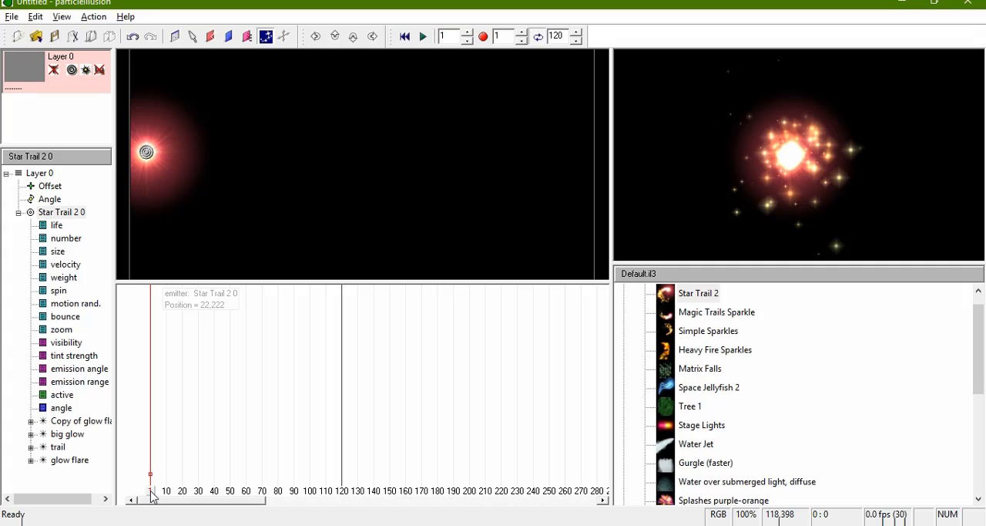
pyautogui.moveTo(152, 495); pyautogui.dragTo(177, 497)
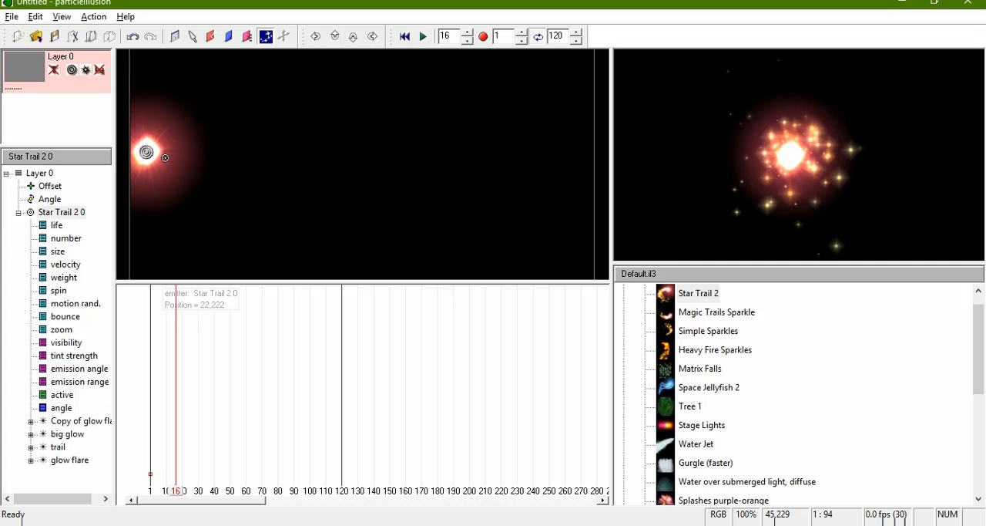
pyautogui.click(193, 37)
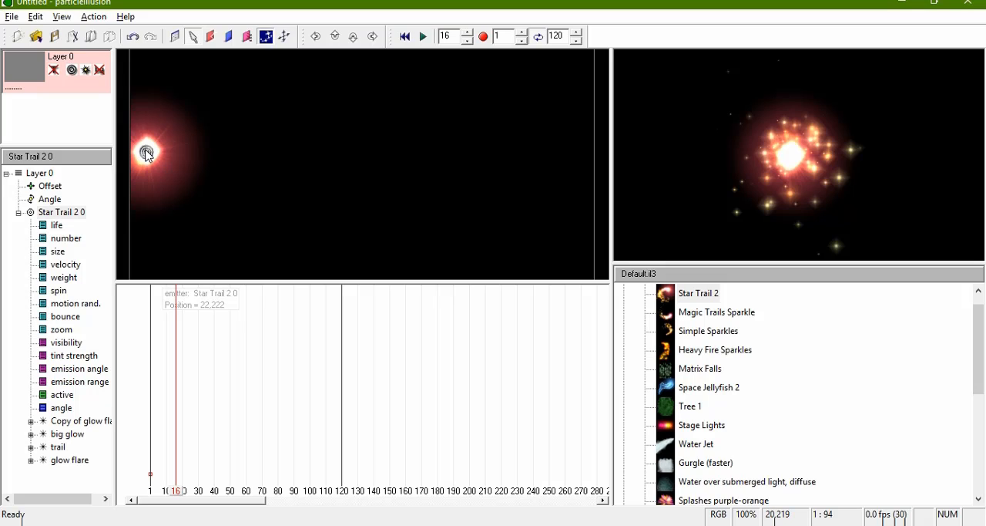
pyautogui.moveTo(147, 153); pyautogui.dragTo(220, 235)
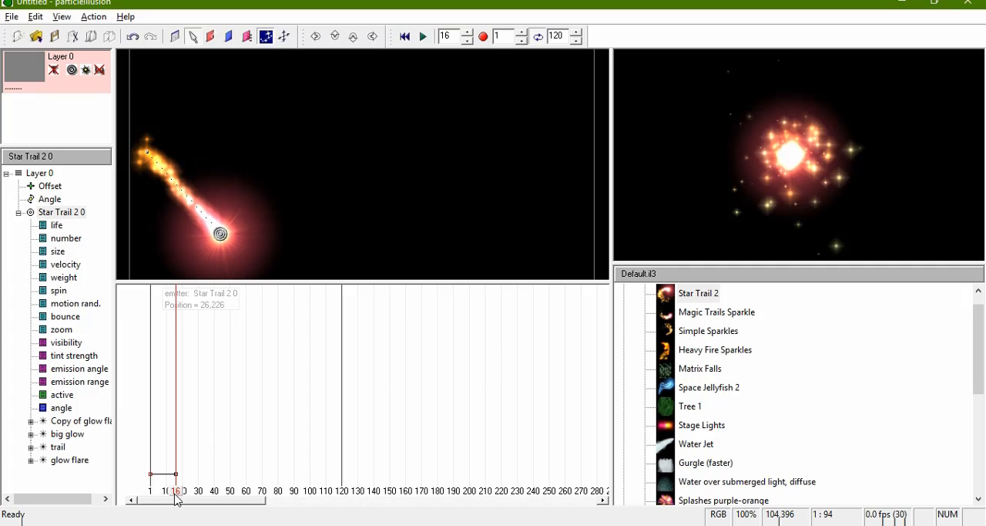
# Step: Continue the emitter's zigzag path by moving it up to about 171,221 at frame 34 and down to about 251,333 at frame 51
pyautogui.moveTo(176, 497); pyautogui.dragTo(205, 501)
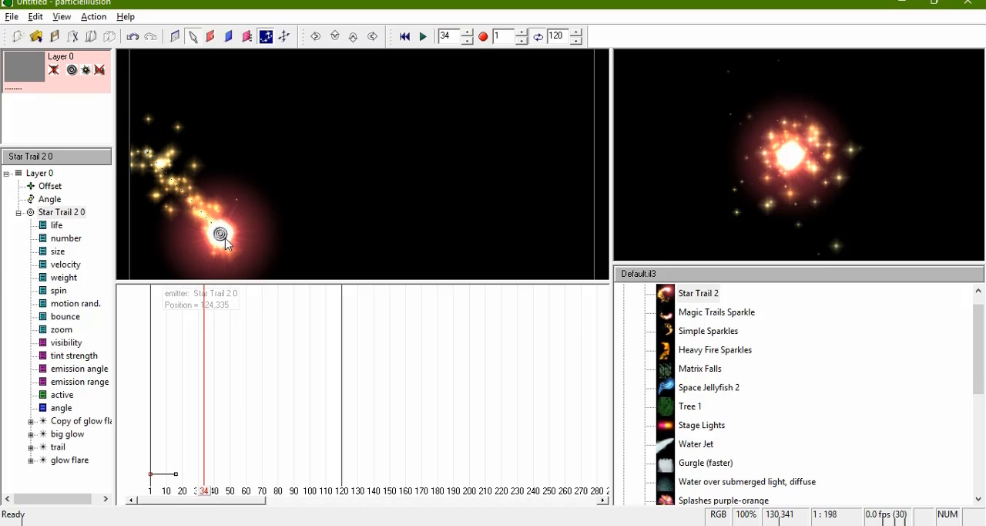
pyautogui.moveTo(226, 231); pyautogui.dragTo(262, 154)
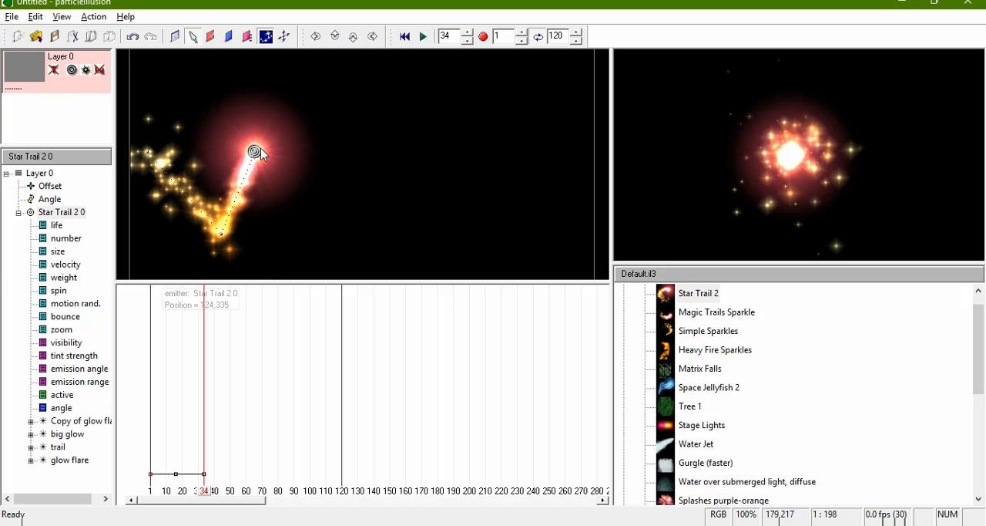
pyautogui.click(208, 492)
pyautogui.moveTo(210, 495); pyautogui.dragTo(233, 495)
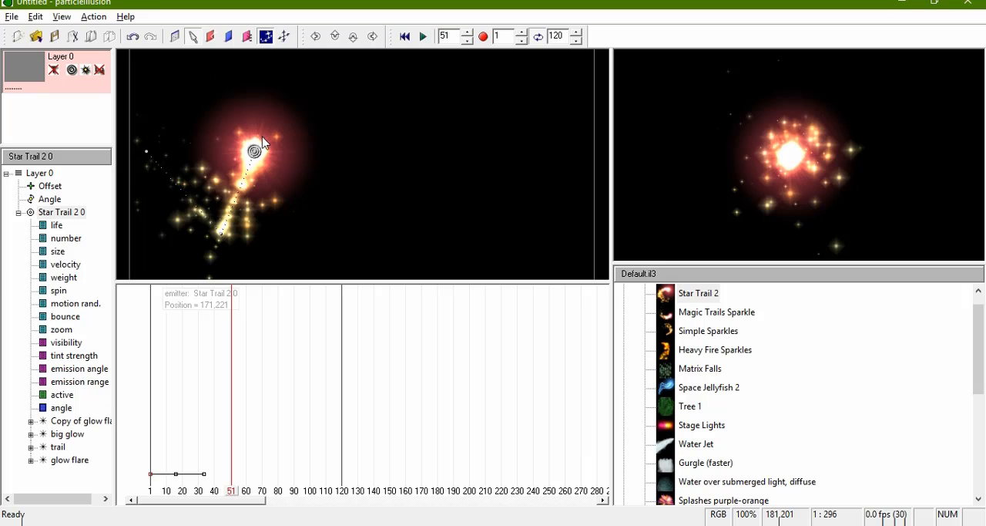
pyautogui.moveTo(255, 152); pyautogui.dragTo(312, 231)
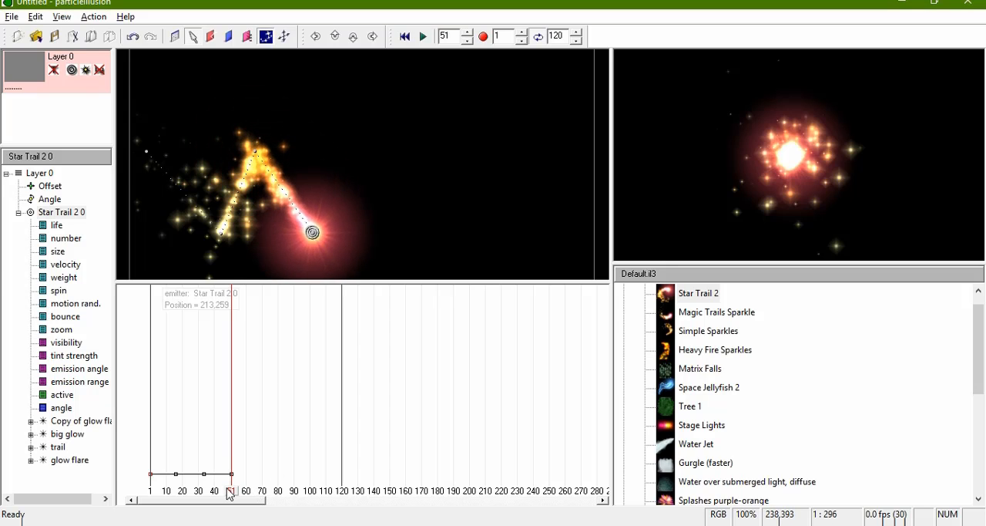
# Step: Extend the zigzag by moving the emitter up to about 328,234 at frame 67 and down to about 369,347 at frame 87
pyautogui.moveTo(231, 495); pyautogui.dragTo(257, 495)
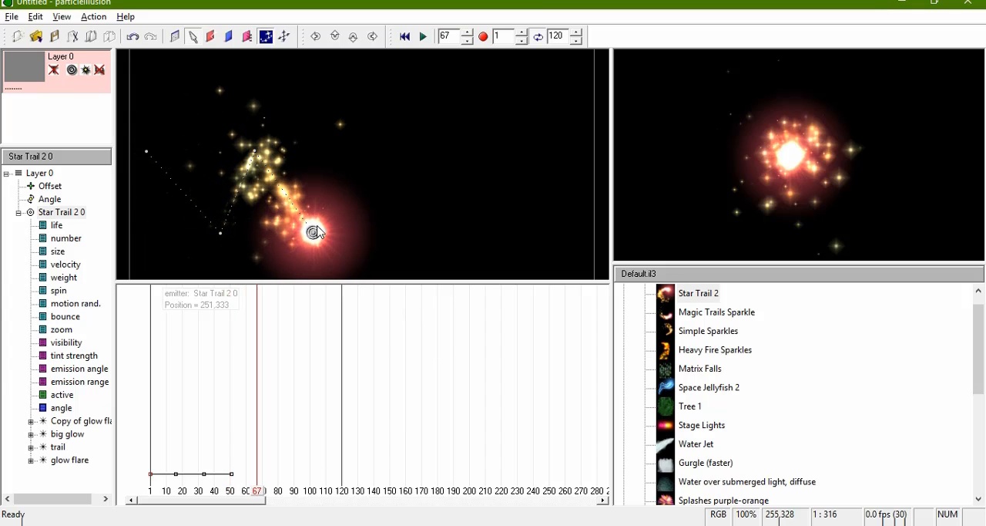
pyautogui.moveTo(314, 231); pyautogui.dragTo(369, 161)
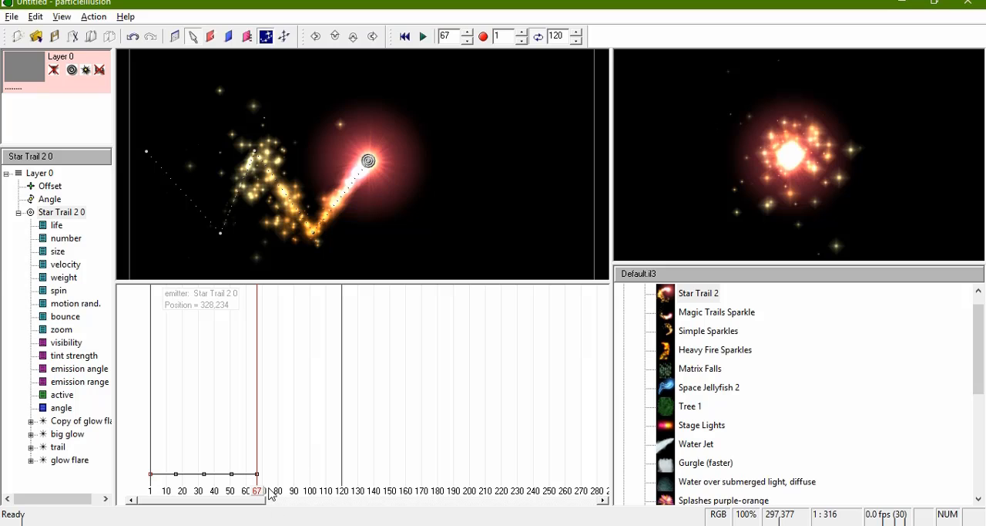
pyautogui.moveTo(260, 496); pyautogui.dragTo(291, 499)
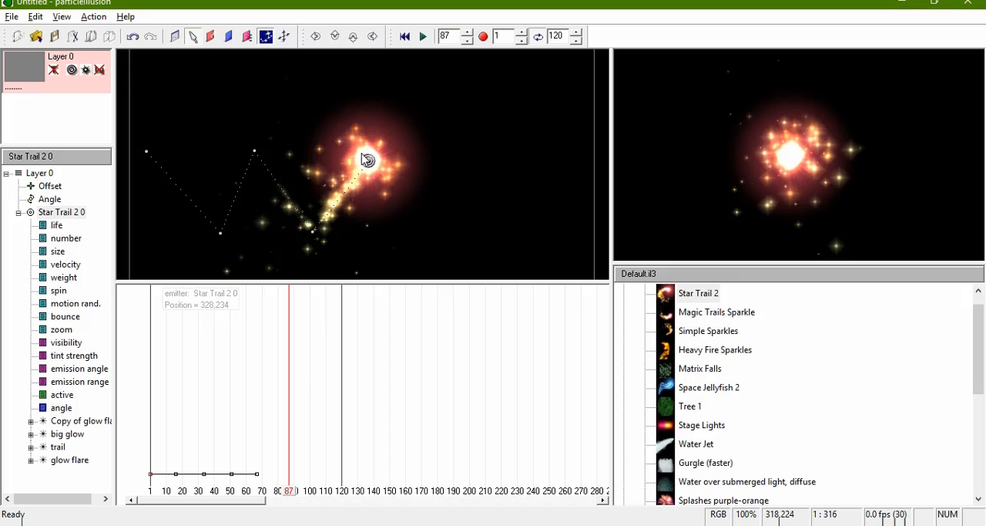
pyautogui.moveTo(367, 160); pyautogui.dragTo(398, 242)
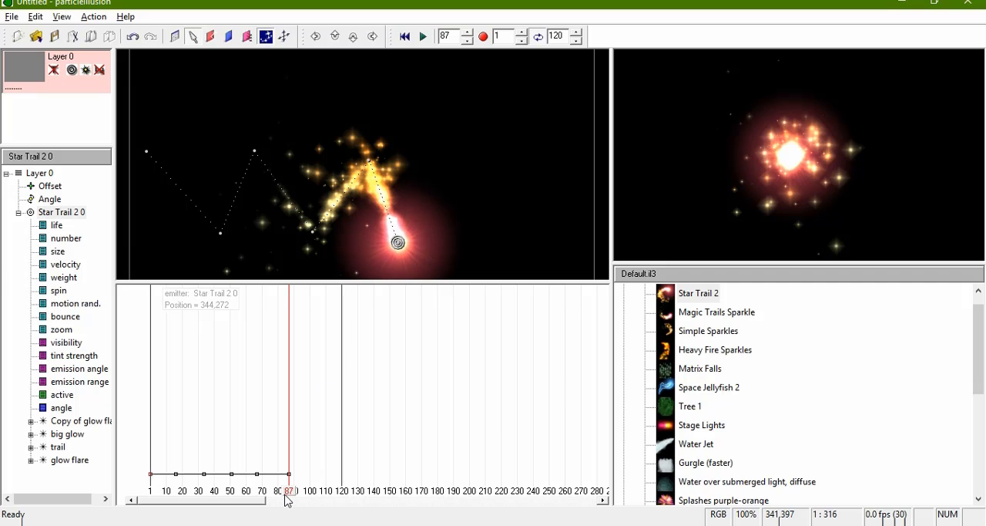
# Step: Move the emitter up to about 434,230 at frame 102 and past the stage's right edge at frame 120
pyautogui.moveTo(288, 497); pyautogui.dragTo(314, 501)
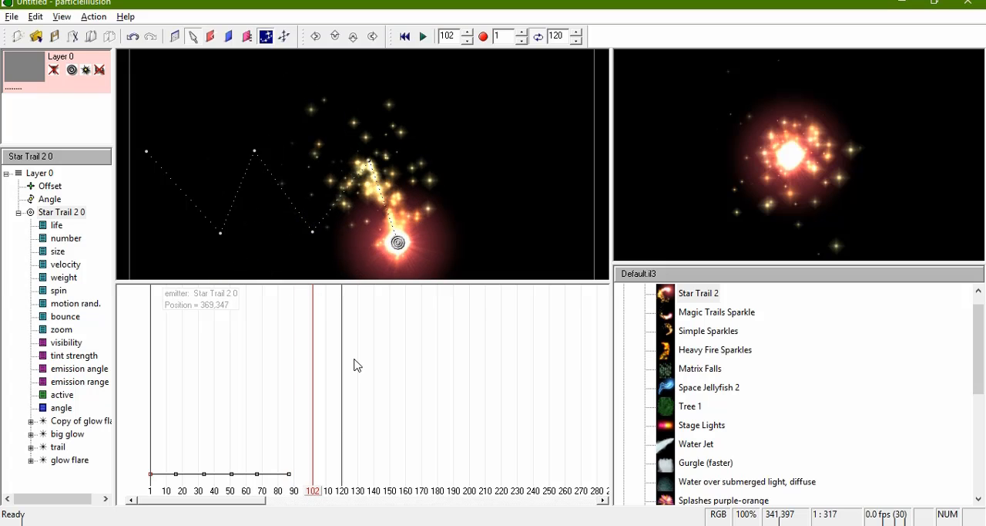
pyautogui.moveTo(398, 244); pyautogui.dragTo(445, 158)
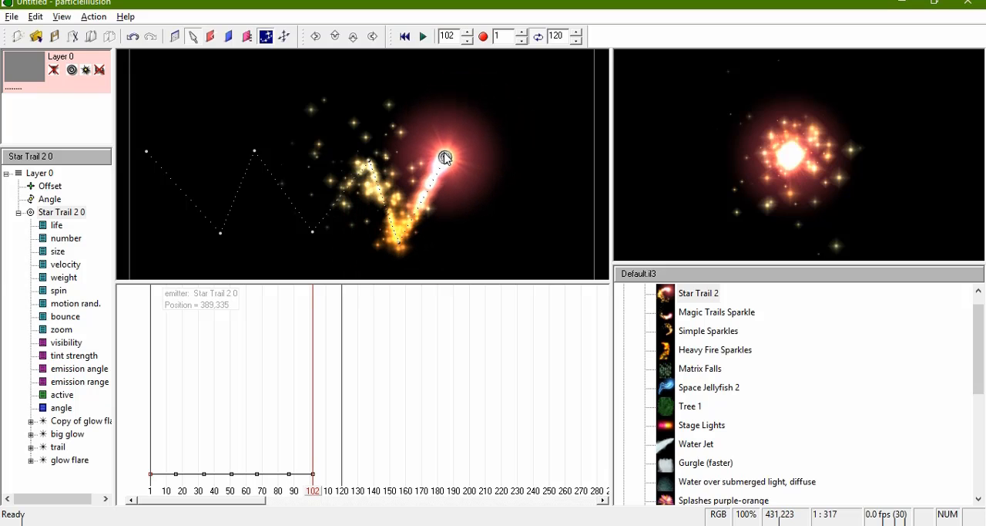
pyautogui.click(311, 492)
pyautogui.moveTo(311, 492); pyautogui.dragTo(343, 497)
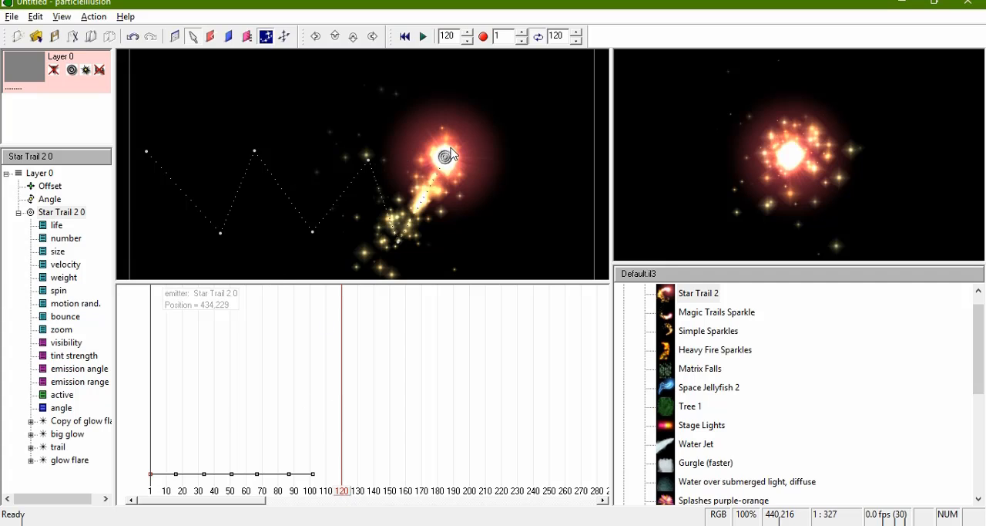
pyautogui.moveTo(446, 155); pyautogui.dragTo(691, 170)
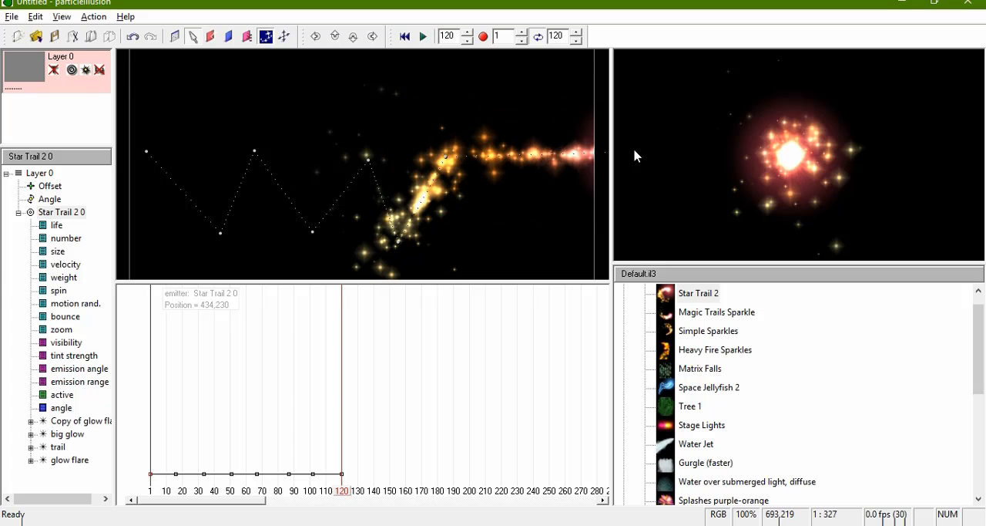
pyautogui.moveTo(635, 157); pyautogui.dragTo(678, 149)
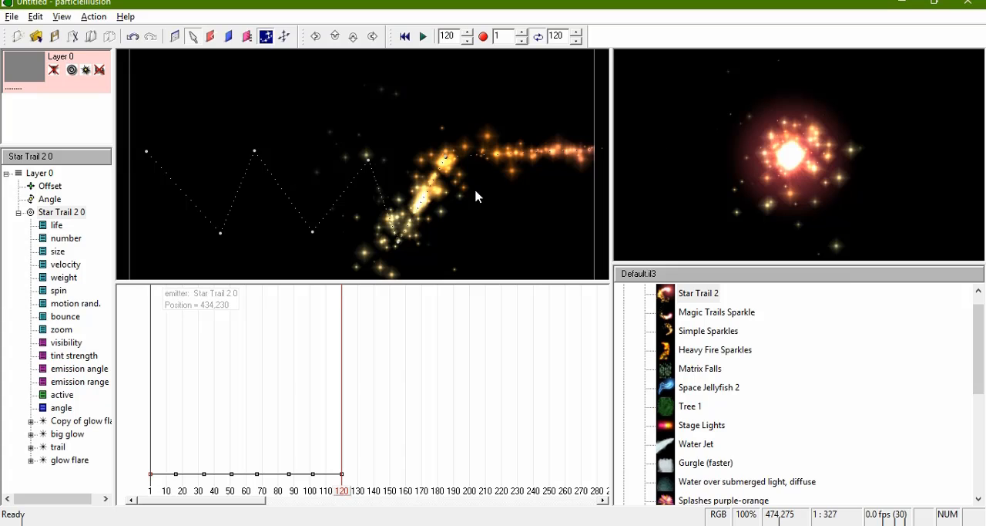
# Step: Preview the emitter's motion from the first frame and shift its third position keyframe to frame 33
pyautogui.click(402, 37)
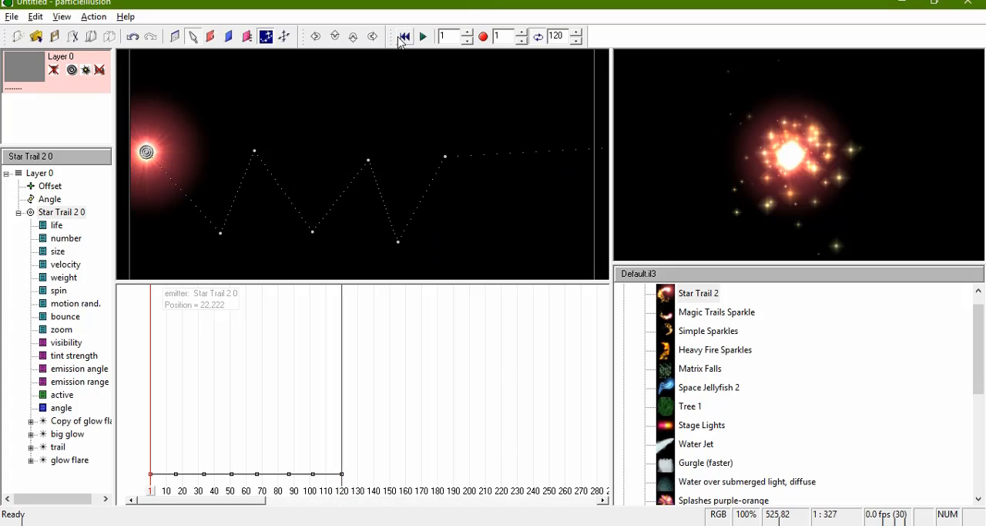
pyautogui.click(422, 37)
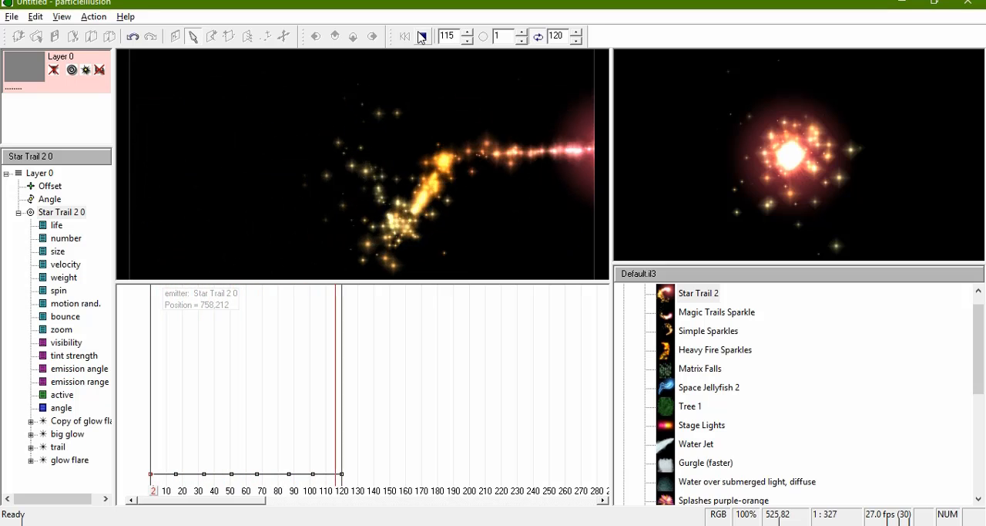
pyautogui.click(421, 39)
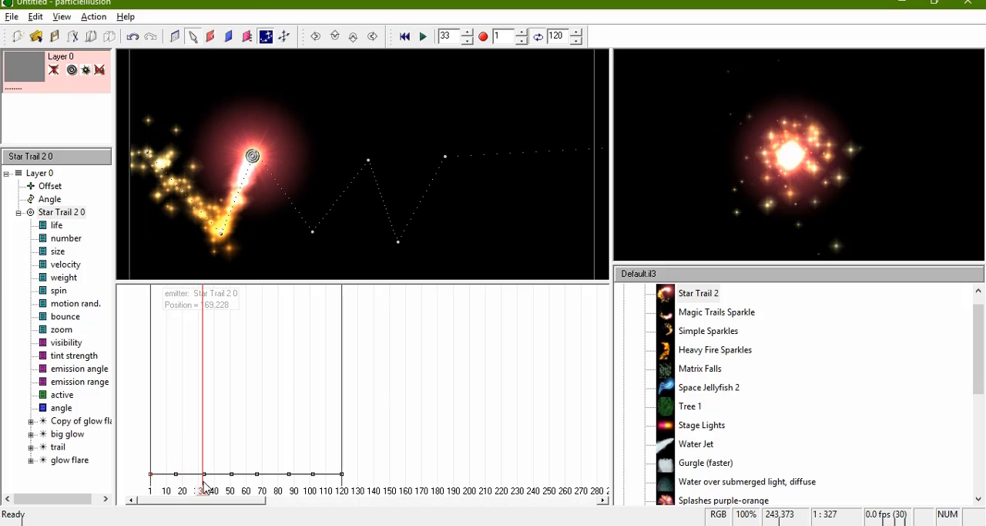
pyautogui.moveTo(203, 483)
pyautogui.mouseDown()
pyautogui.moveTo(178, 481)
pyautogui.moveTo(203, 483)
pyautogui.mouseUp()
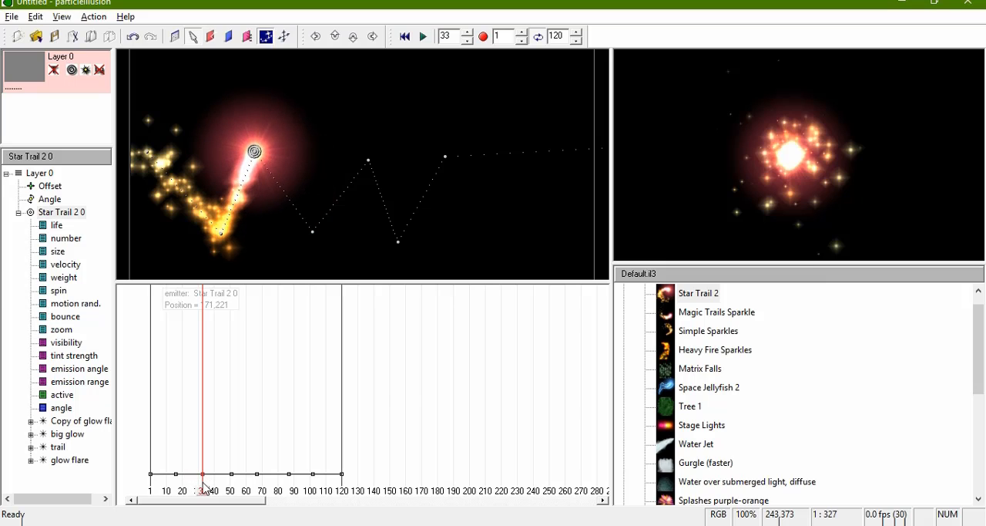
pyautogui.click(404, 36)
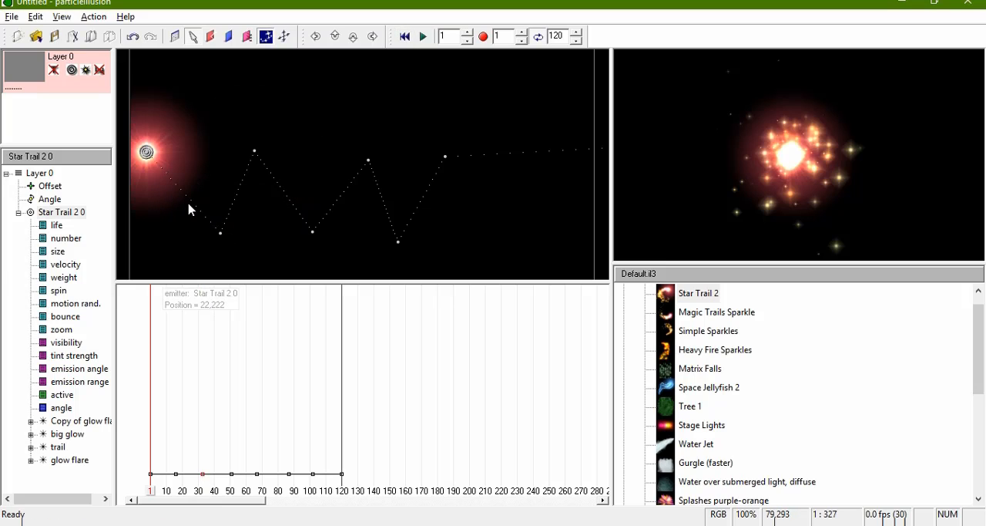
# Step: Make the motion path's first low point curved and tilt its curve handles slightly
pyautogui.rightClick(222, 236)
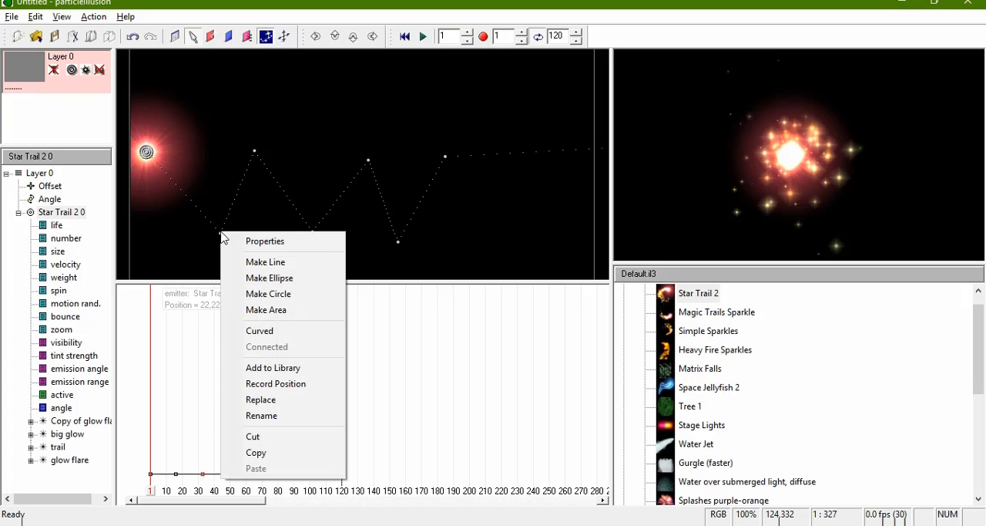
pyautogui.click(260, 333)
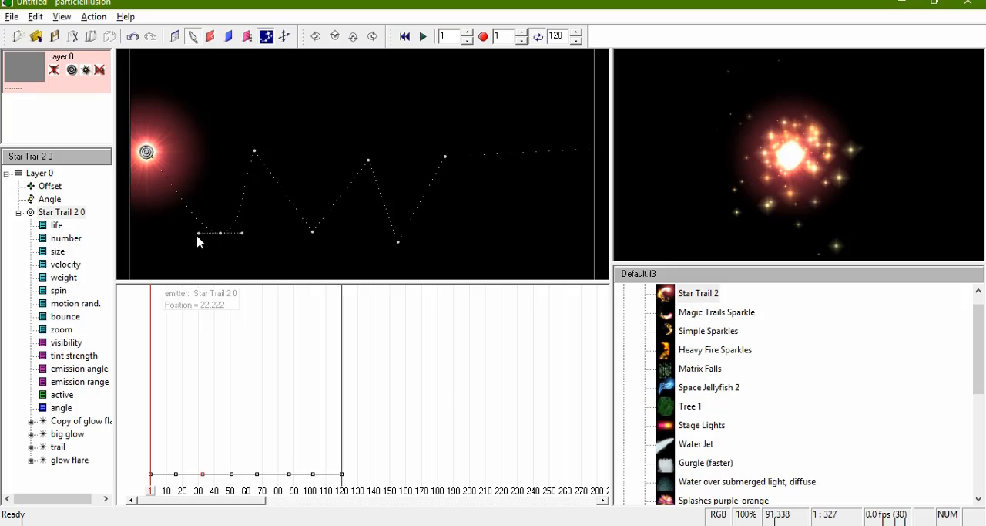
pyautogui.moveTo(200, 233); pyautogui.dragTo(174, 242)
pyautogui.moveTo(269, 228); pyautogui.dragTo(255, 235)
# Step: Make the path's first peak after the start curved, shift it slightly right, and widen its handles
pyautogui.rightClick(255, 155)
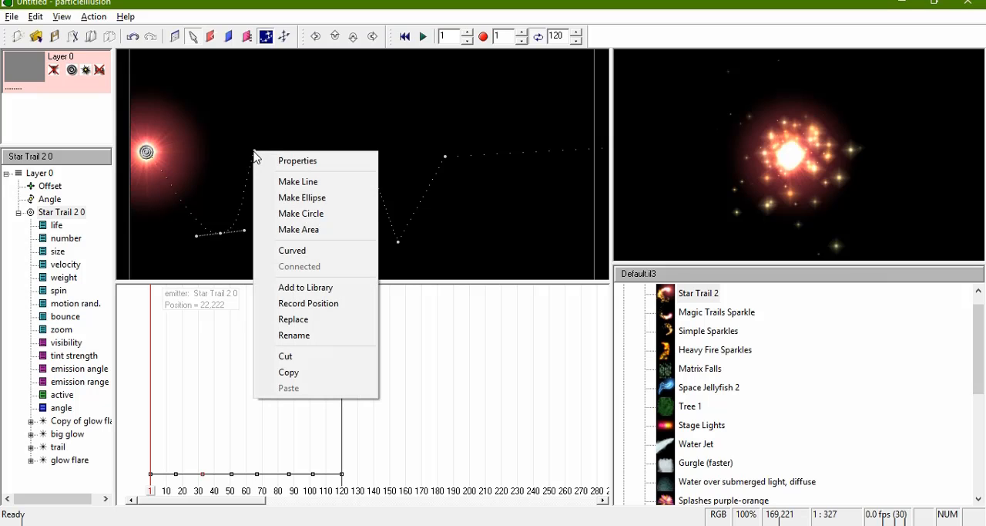
pyautogui.click(300, 255)
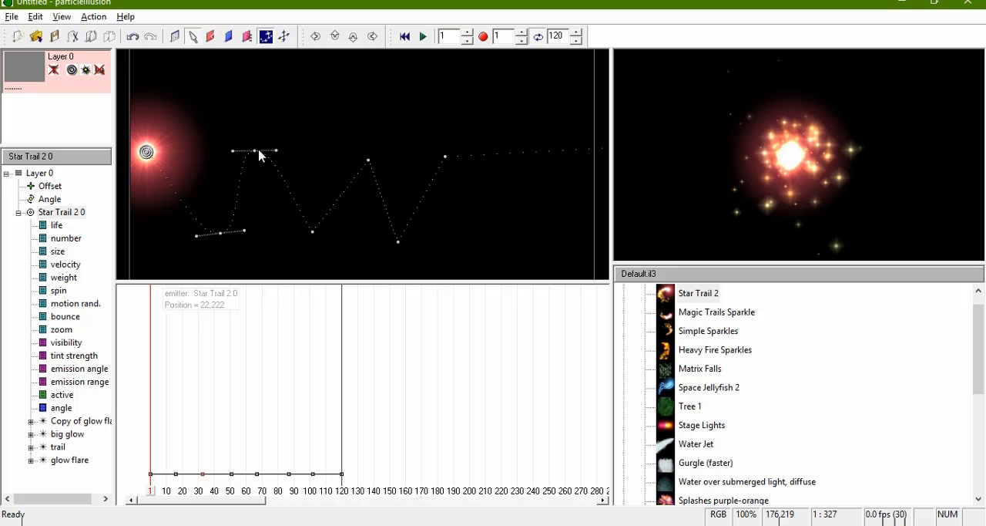
pyautogui.moveTo(254, 150); pyautogui.dragTo(271, 153)
pyautogui.moveTo(293, 153); pyautogui.dragTo(316, 154)
# Step: Make the path's second low point curved, shift it slightly right and down, and widen its handles
pyautogui.rightClick(312, 232)
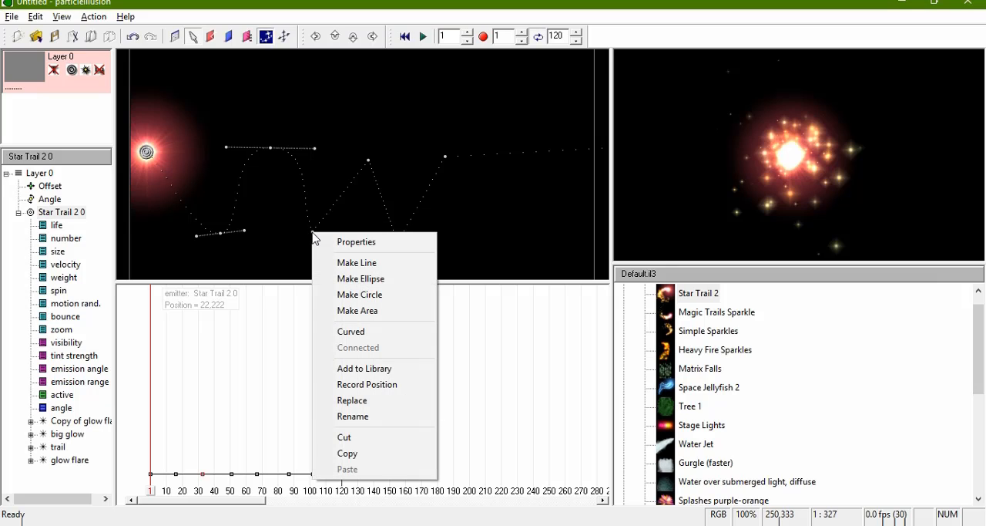
pyautogui.click(373, 333)
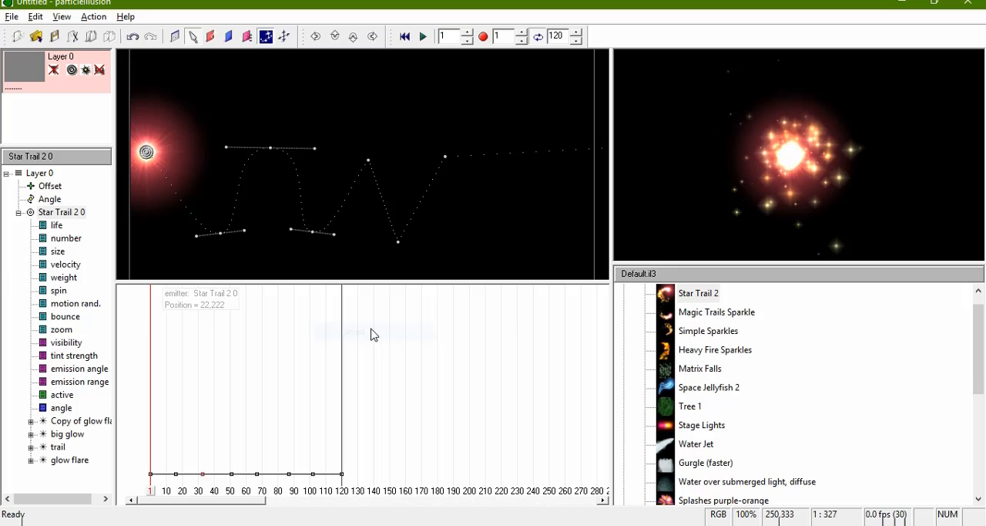
pyautogui.click(310, 232)
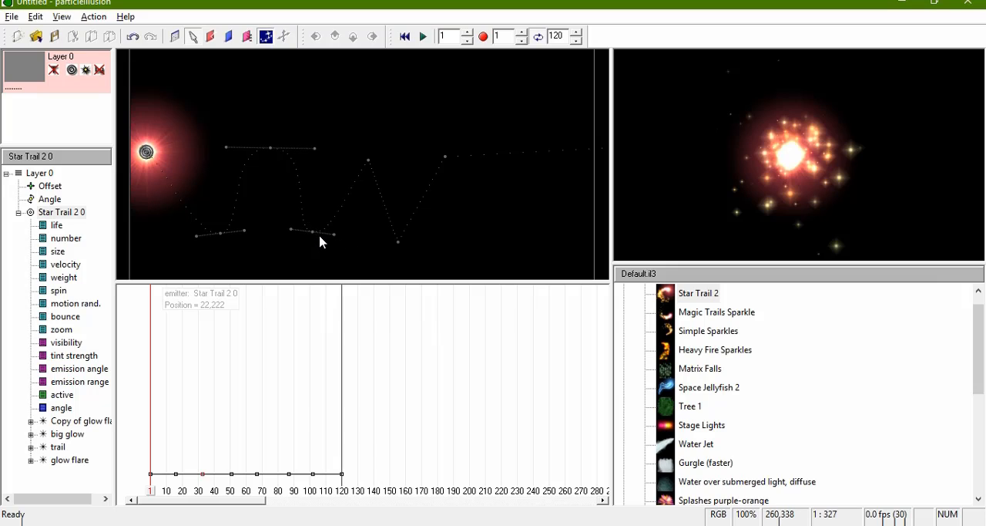
pyautogui.click(315, 237)
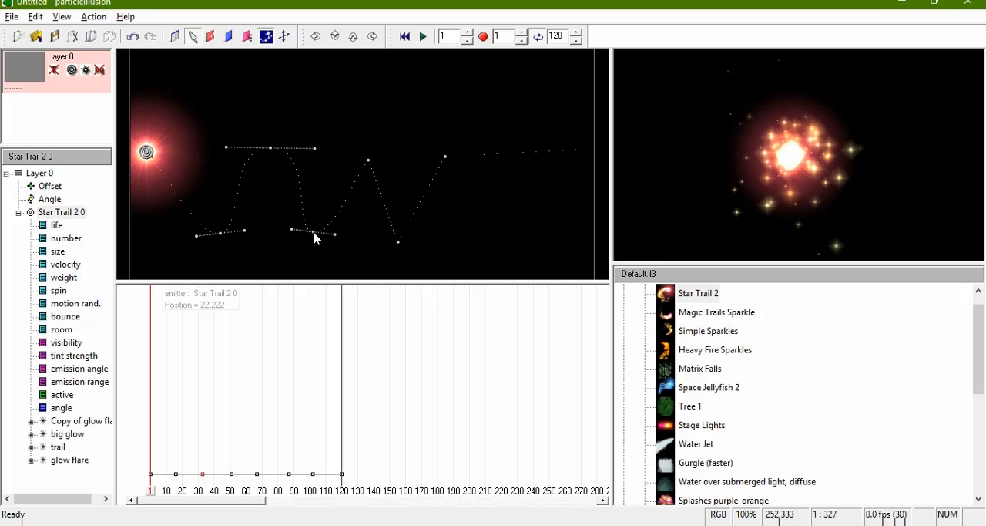
pyautogui.moveTo(313, 233); pyautogui.dragTo(326, 240)
pyautogui.moveTo(303, 234); pyautogui.dragTo(290, 235)
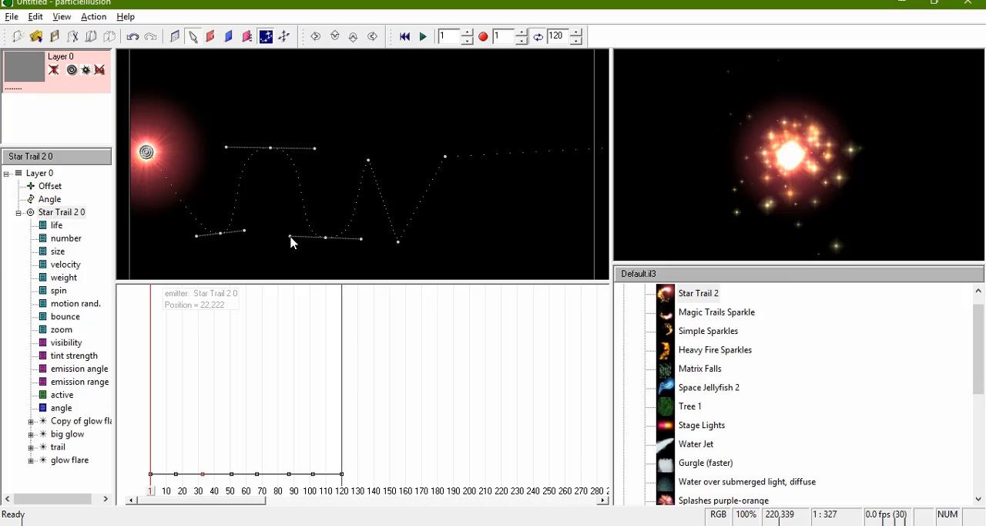
# Step: Make the path's next peak curved, widen its handles, and raise it to roughly the previous peak's height
pyautogui.rightClick(368, 165)
pyautogui.click(412, 260)
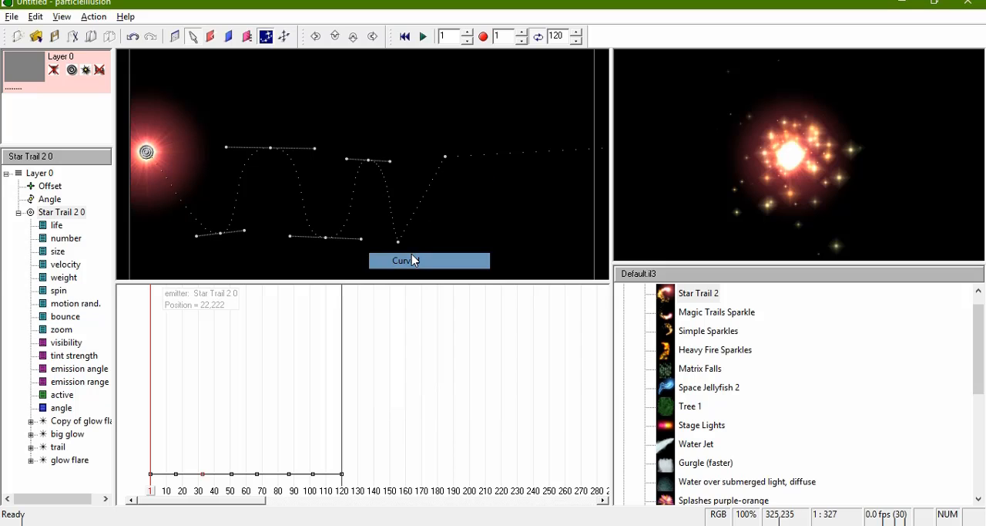
pyautogui.moveTo(346, 158)
pyautogui.mouseDown()
pyautogui.moveTo(319, 157)
pyautogui.moveTo(328, 159)
pyautogui.mouseUp()
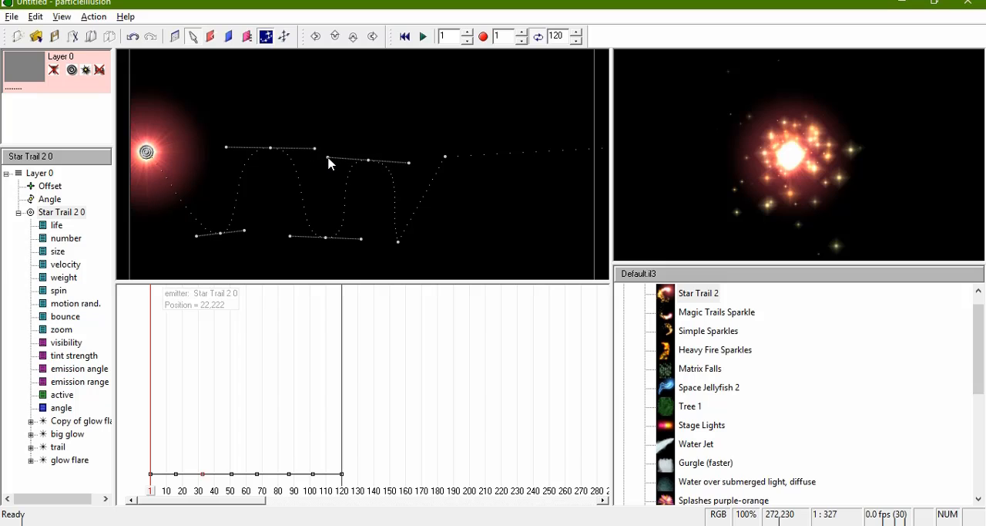
pyautogui.click(370, 157)
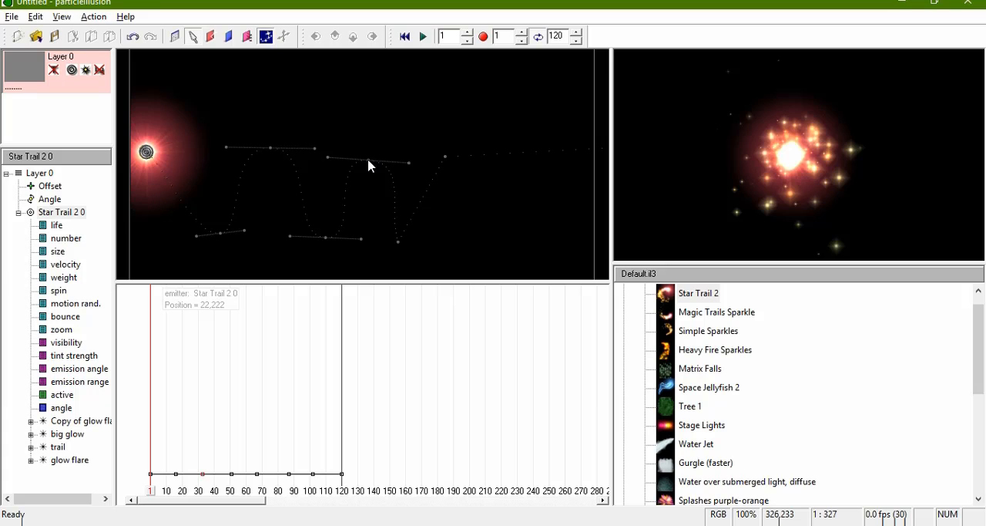
pyautogui.click(369, 163)
pyautogui.moveTo(367, 162); pyautogui.dragTo(370, 158)
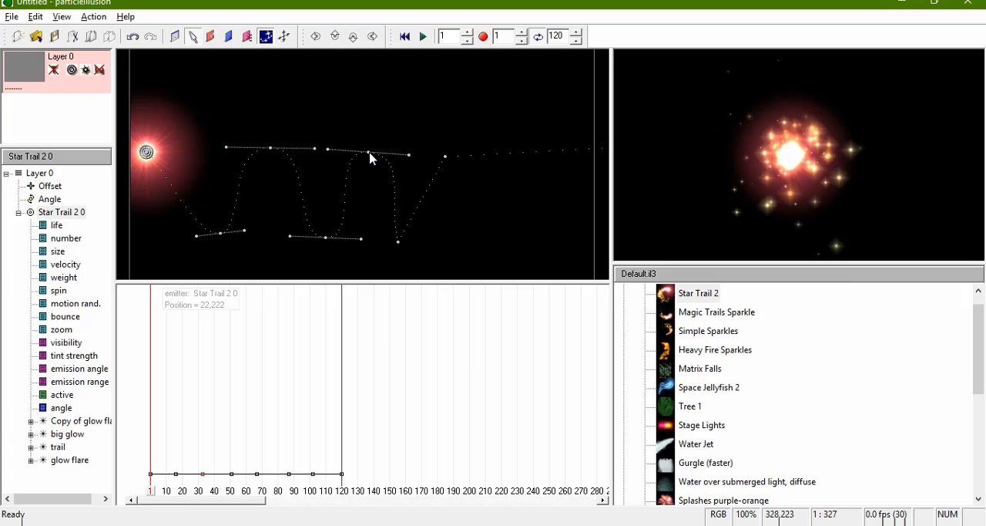
# Step: Make the motion path's third low point curved, shift it slightly right, and widen its curve handles
pyautogui.rightClick(397, 242)
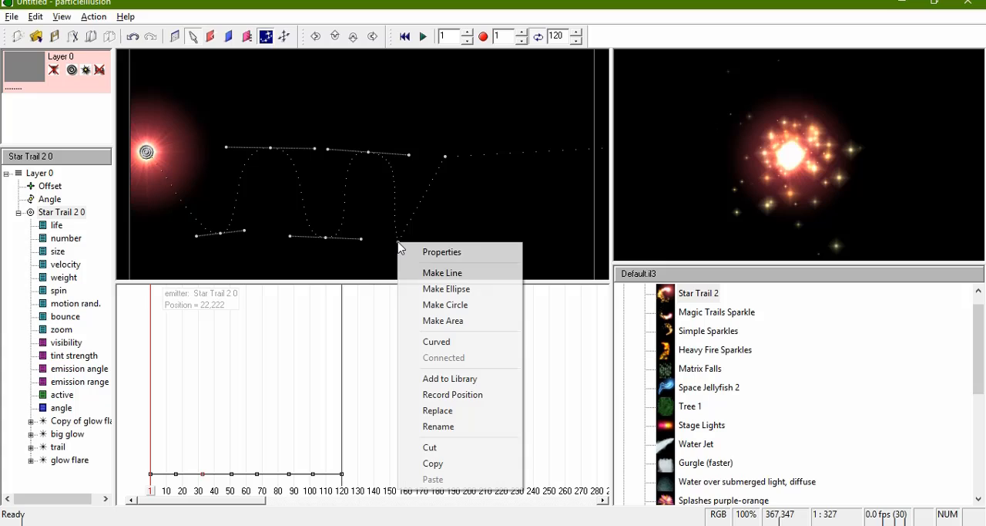
pyautogui.click(427, 342)
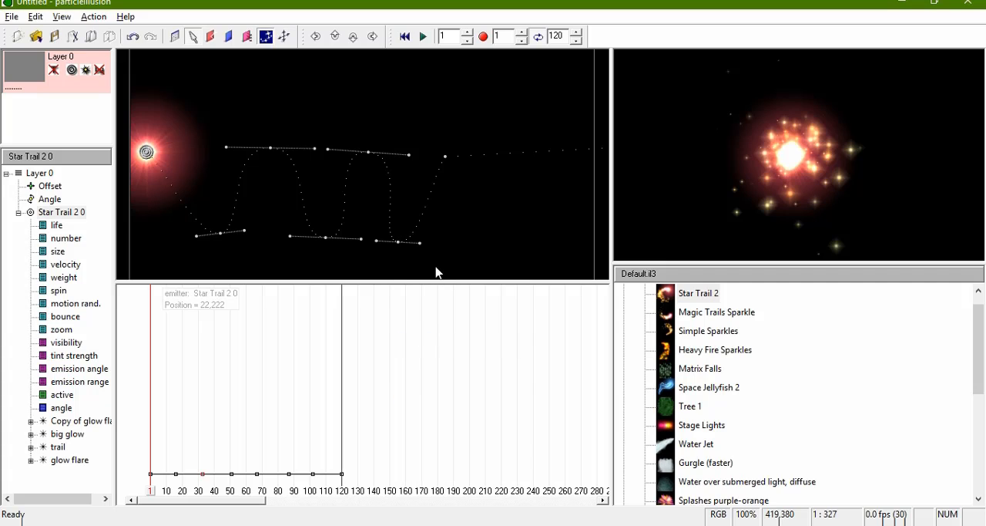
pyautogui.click(399, 241)
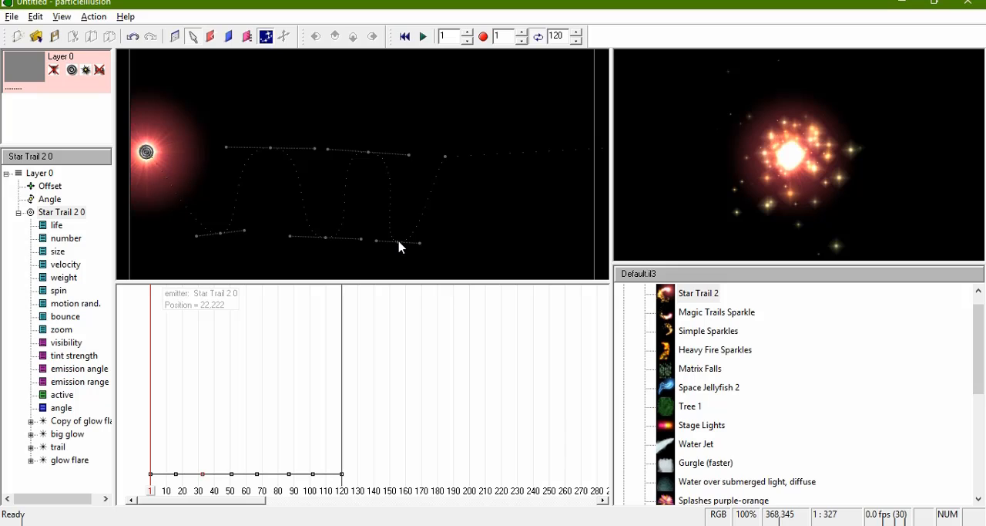
pyautogui.click(399, 242)
pyautogui.moveTo(398, 241); pyautogui.dragTo(413, 243)
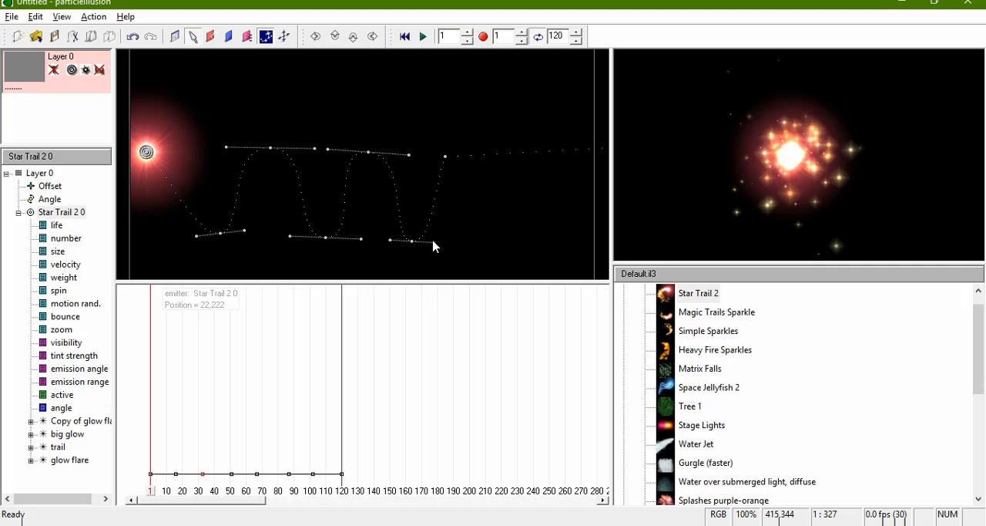
pyautogui.moveTo(433, 246); pyautogui.dragTo(460, 248)
# Step: Play the emitter's motion from the first frame to review the curved path, and rewind to frame 1
pyautogui.click(402, 32)
pyautogui.press('space')
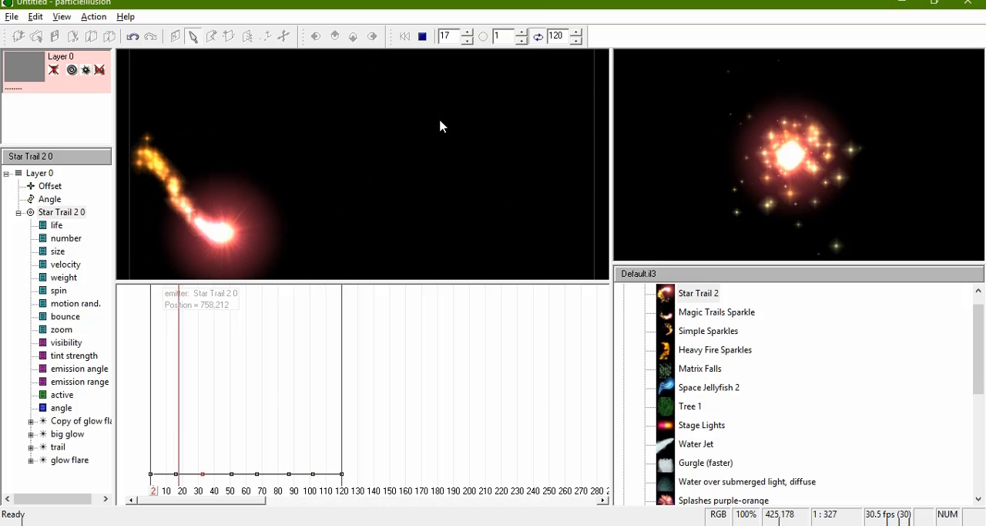
pyautogui.press('space')
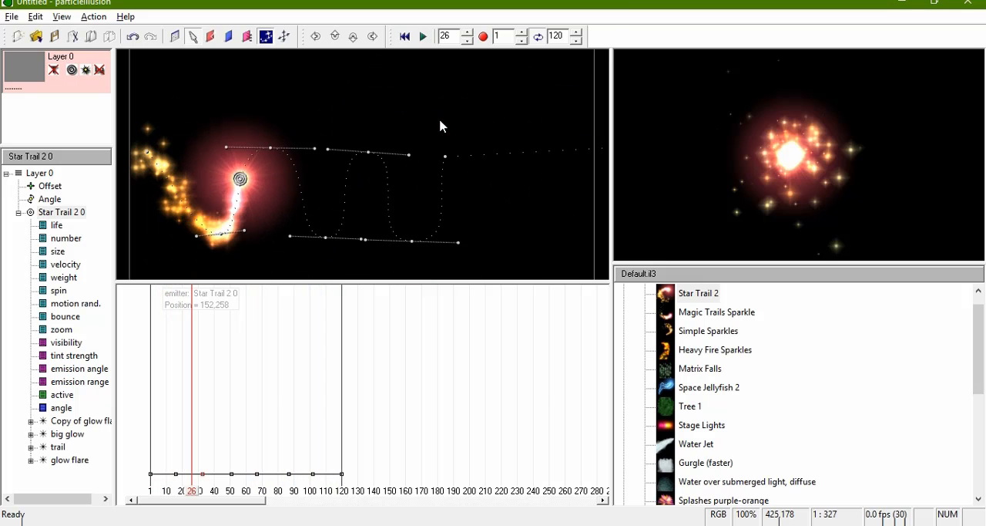
pyautogui.click(405, 36)
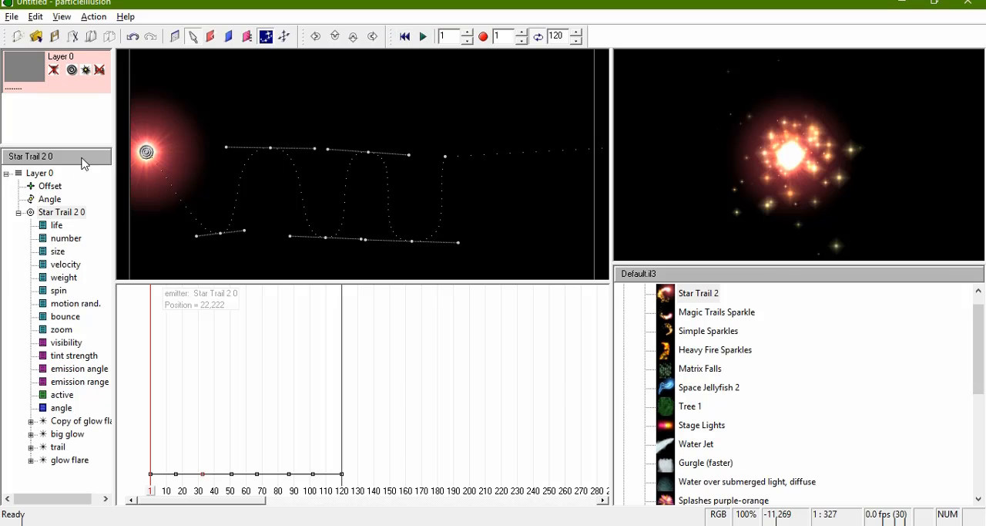
# Step: Lower the Star Trail 2 emitter's life to 24% for a shorter trail and play back the animation
pyautogui.click(57, 225)
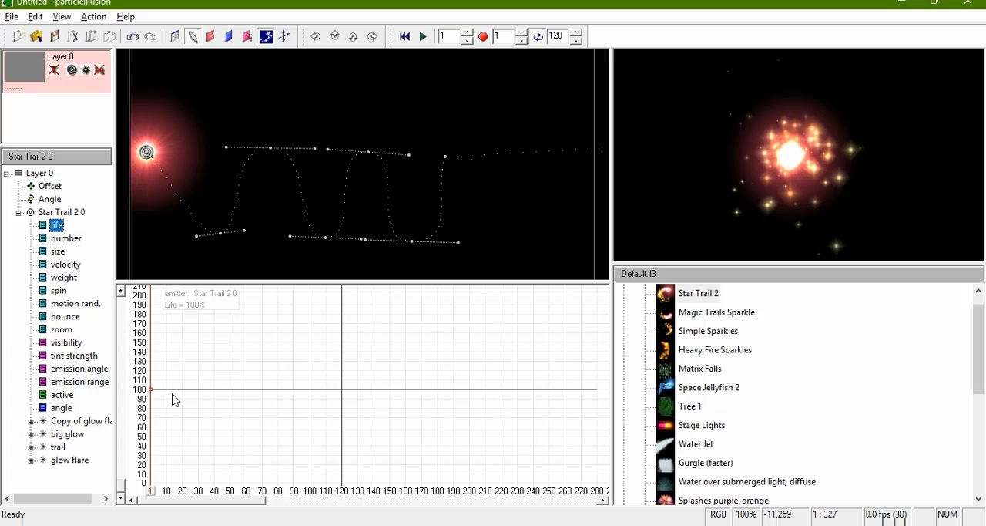
pyautogui.press('space')
pyautogui.press('space')
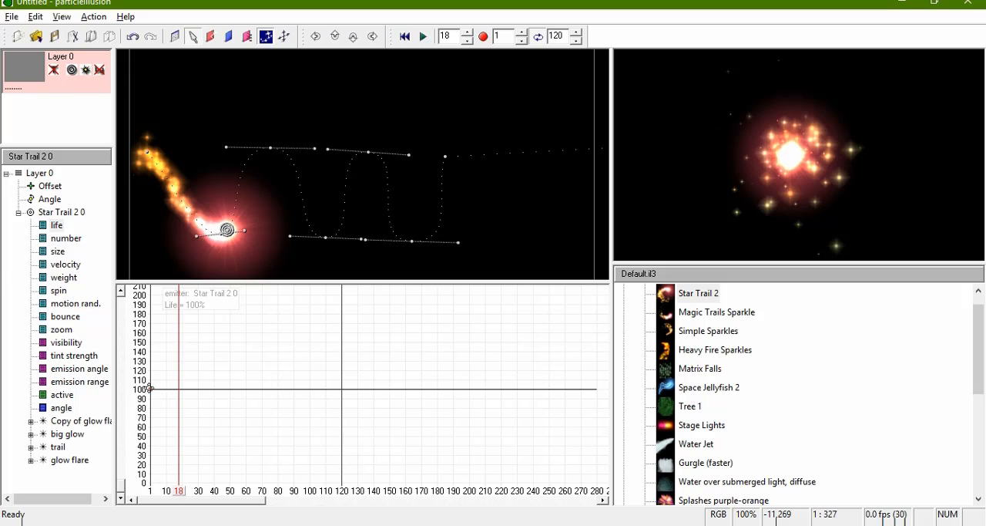
pyautogui.moveTo(151, 389); pyautogui.dragTo(159, 460)
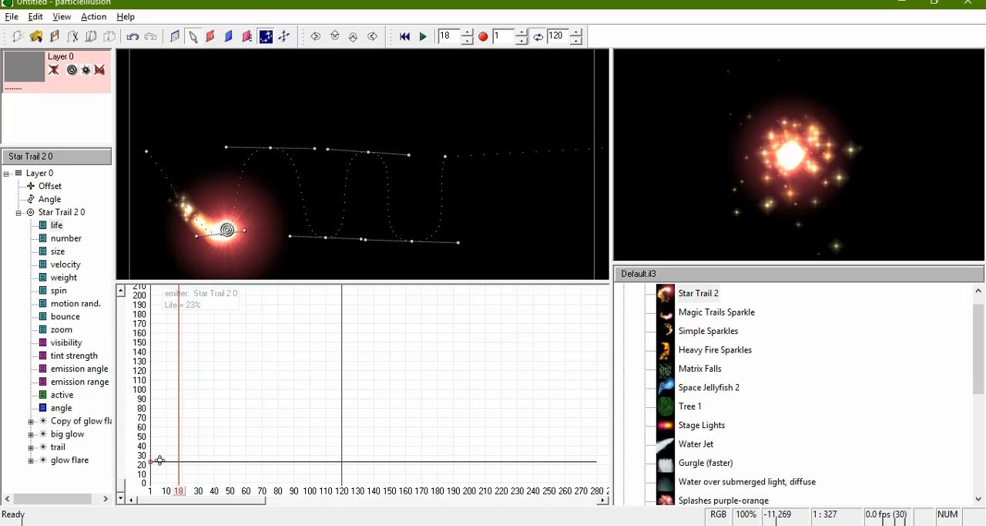
pyautogui.moveTo(159, 460)
pyautogui.mouseDown()
pyautogui.moveTo(159, 359)
pyautogui.moveTo(156, 460)
pyautogui.mouseUp()
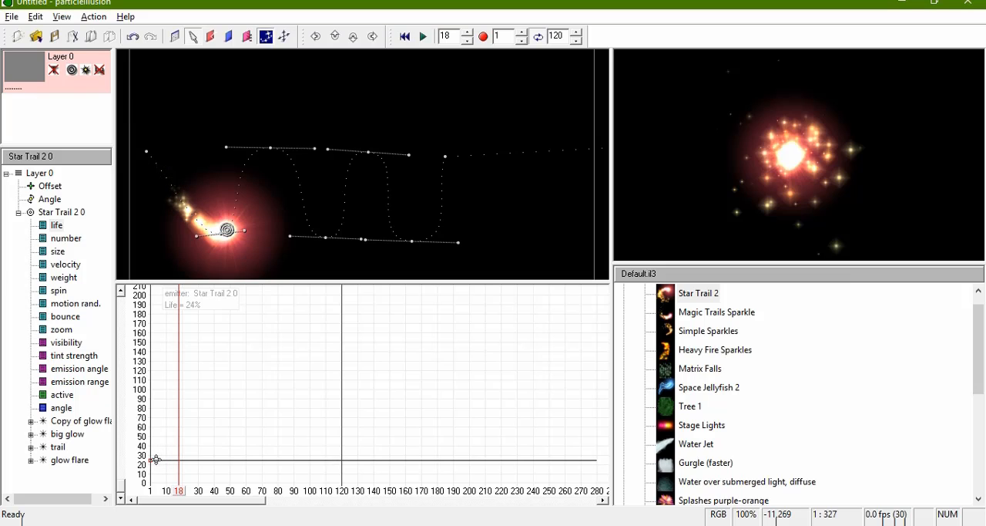
pyautogui.press('space')
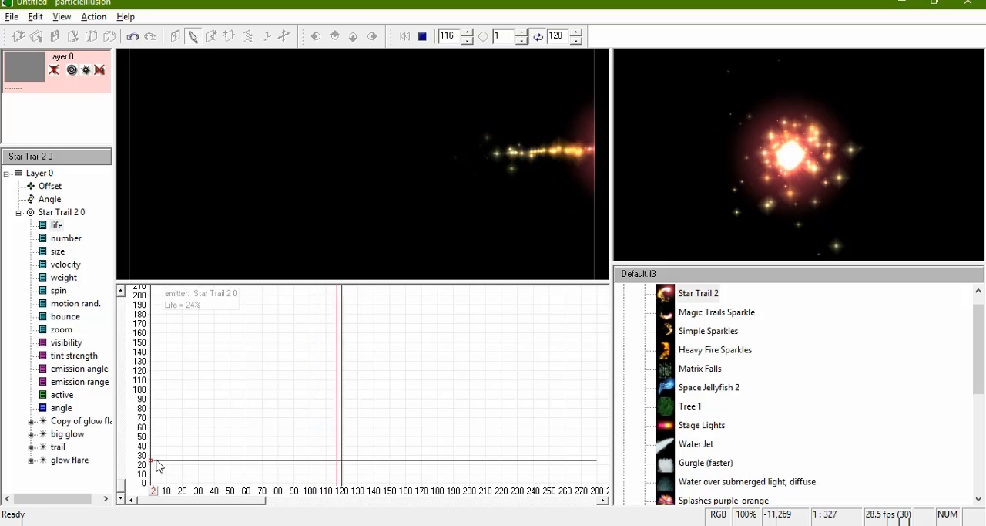
pyautogui.press('space')
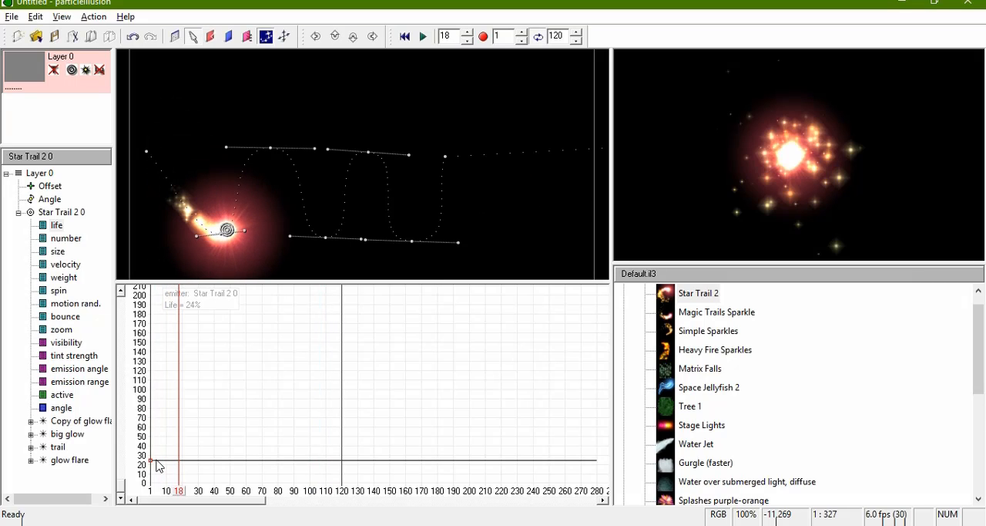
# Step: Reduce the Star Trail 2 emitter's size to 25% and play back the animation
pyautogui.click(58, 252)
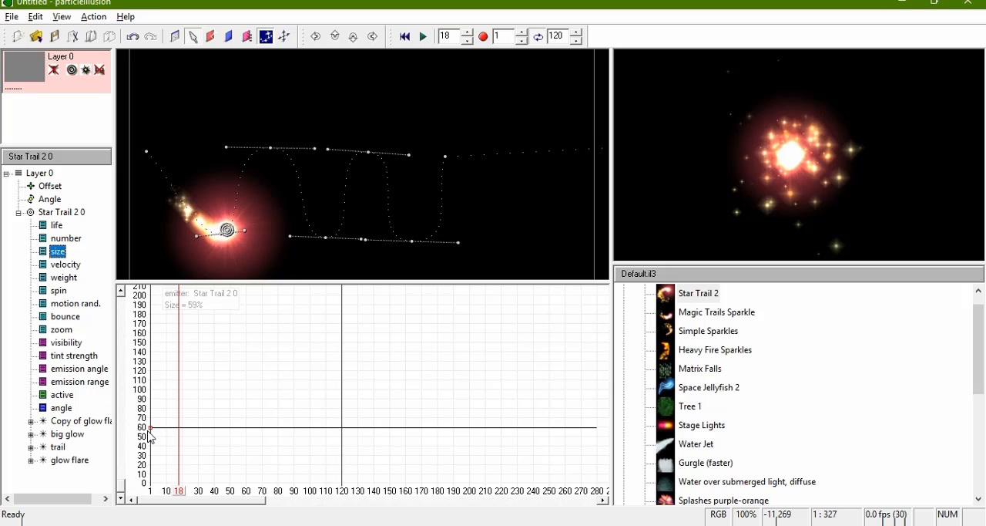
pyautogui.moveTo(152, 430); pyautogui.dragTo(148, 458)
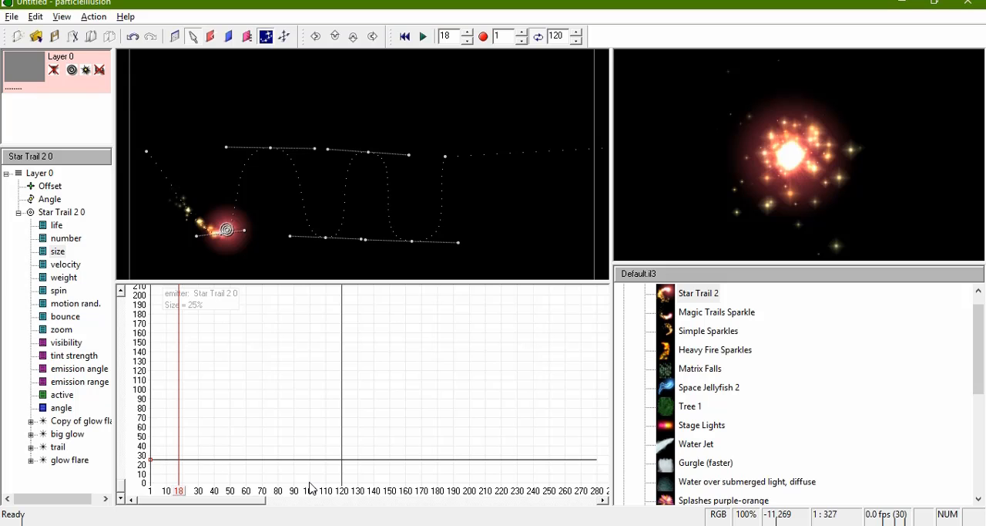
pyautogui.press('space')
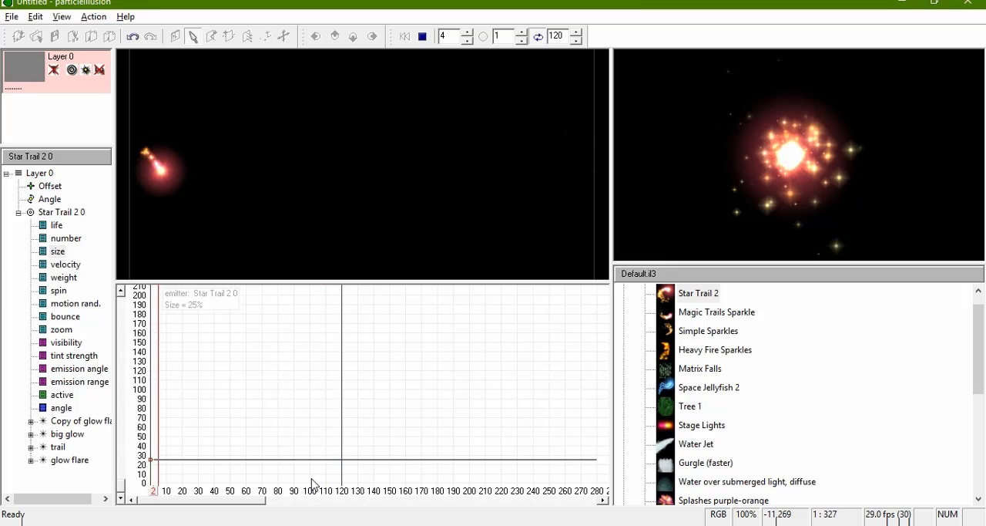
pyautogui.press('space')
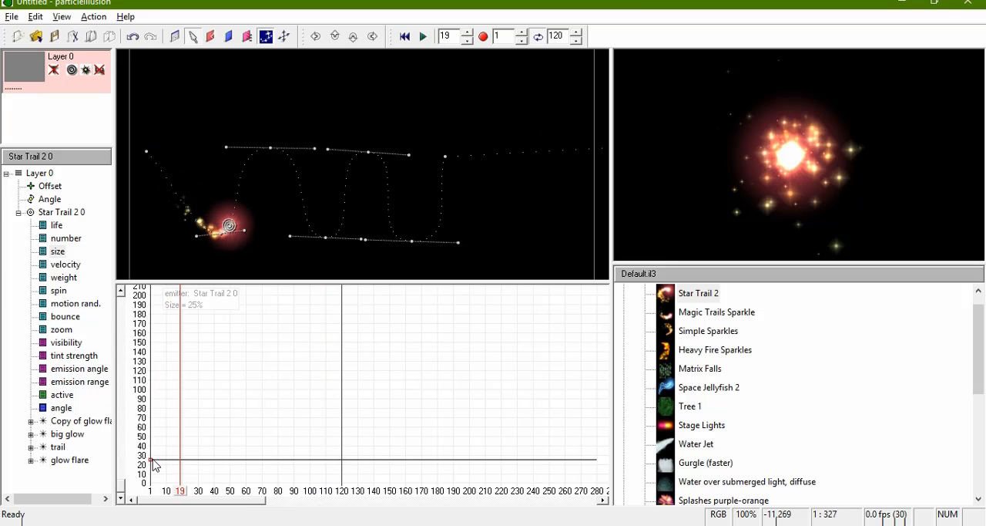
# Step: Raise the Star Trail 2 emitter's size to 98% and preview the larger effect
pyautogui.moveTo(153, 458); pyautogui.dragTo(160, 390)
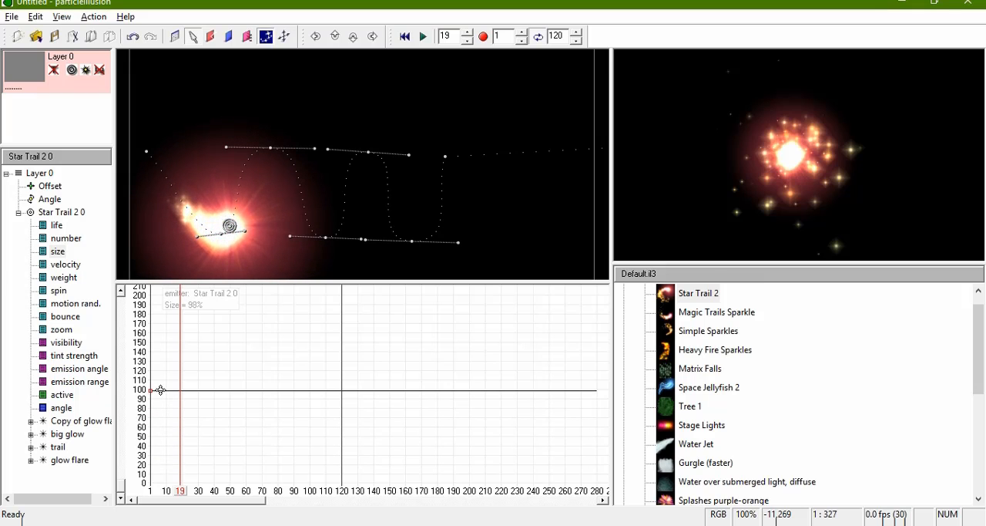
pyautogui.press('space')
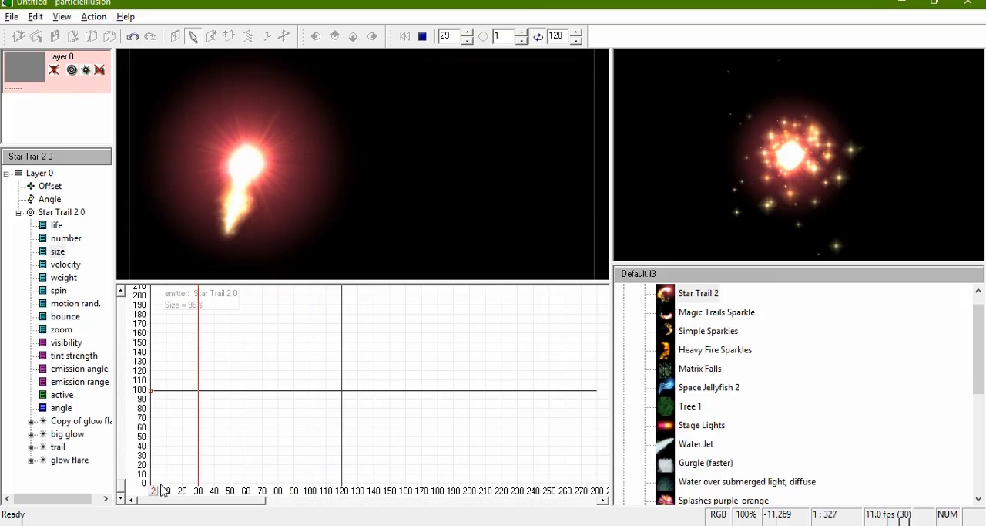
pyautogui.press('space')
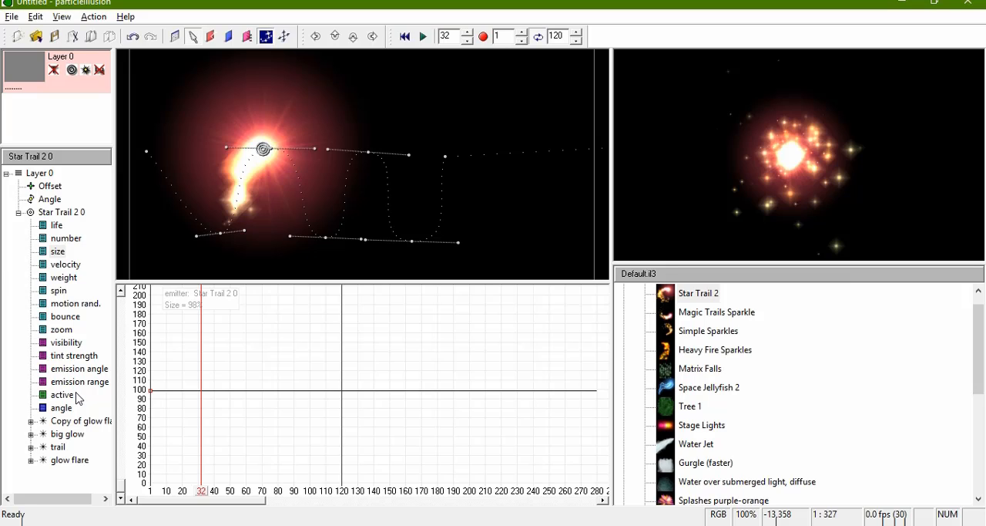
# Step: Load the emitter library Alan_02_01.il3 from the Emitter Libraries folder
pyautogui.click(709, 275)
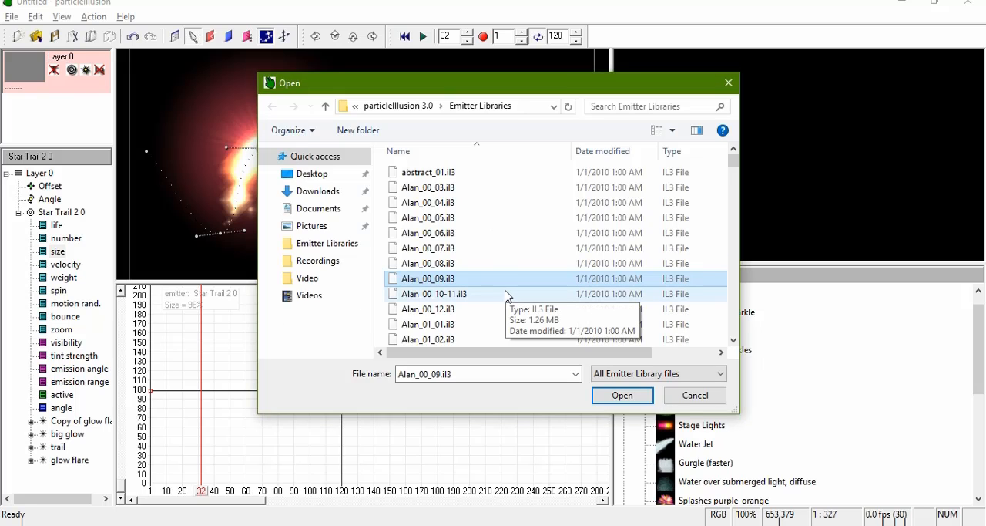
pyautogui.scroll(-4, 484, 249)
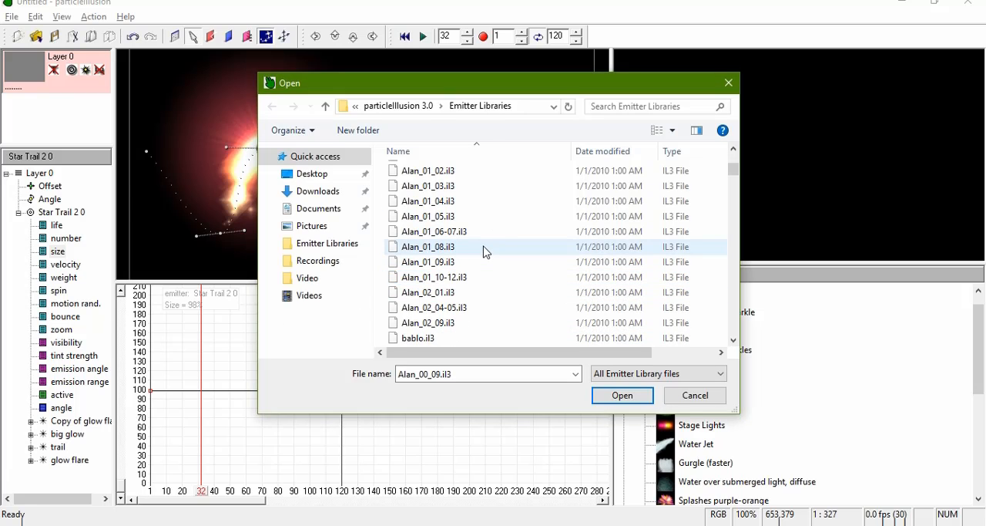
pyautogui.click(444, 279)
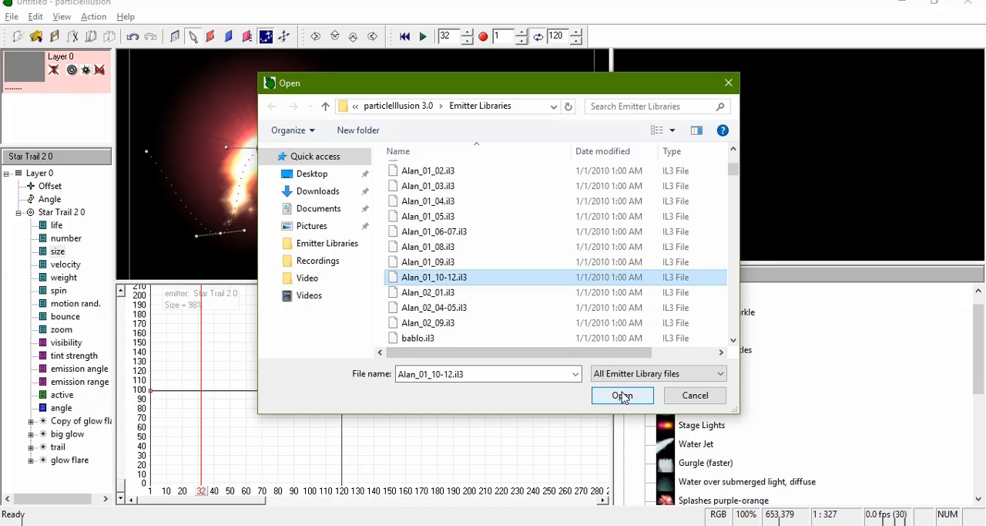
pyautogui.doubleClick(444, 292)
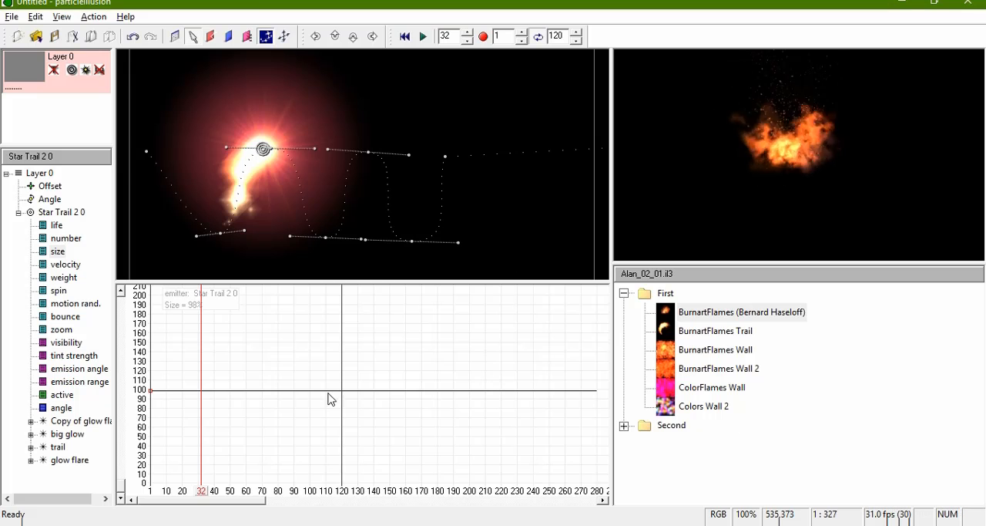
# Step: At frame 102, place a BurnartFlames emitter on the path ahead of the star trail and preview from the first frame
pyautogui.moveTo(201, 493); pyautogui.dragTo(313, 496)
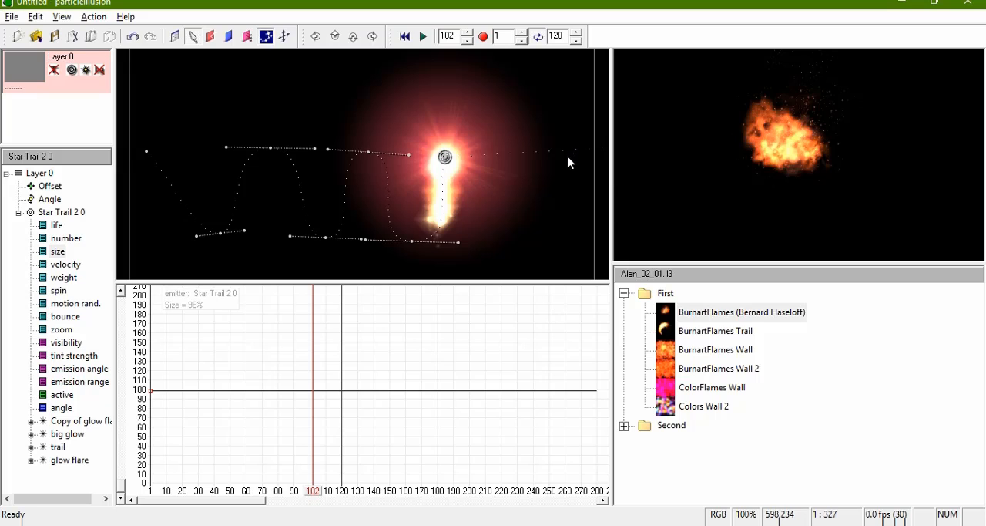
pyautogui.click(680, 315)
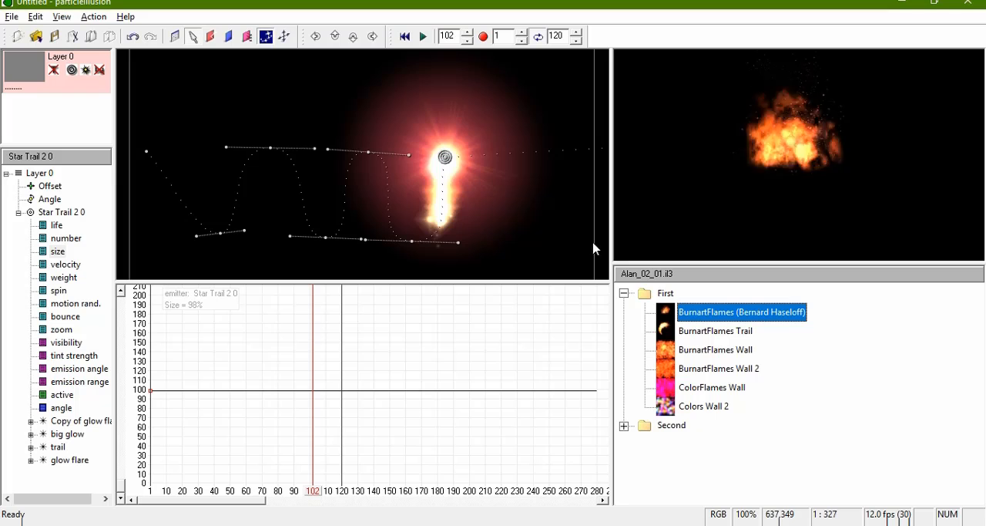
pyautogui.click(534, 158)
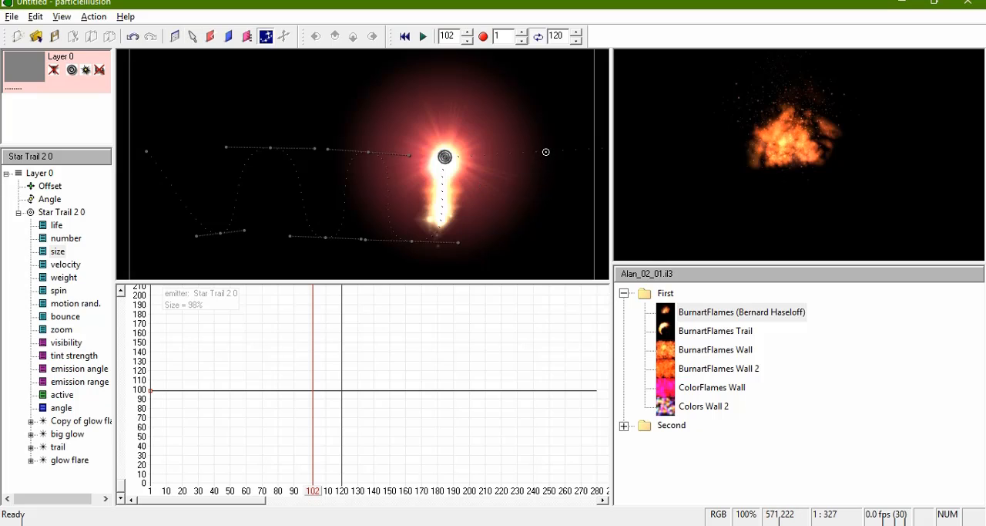
pyautogui.click(531, 149)
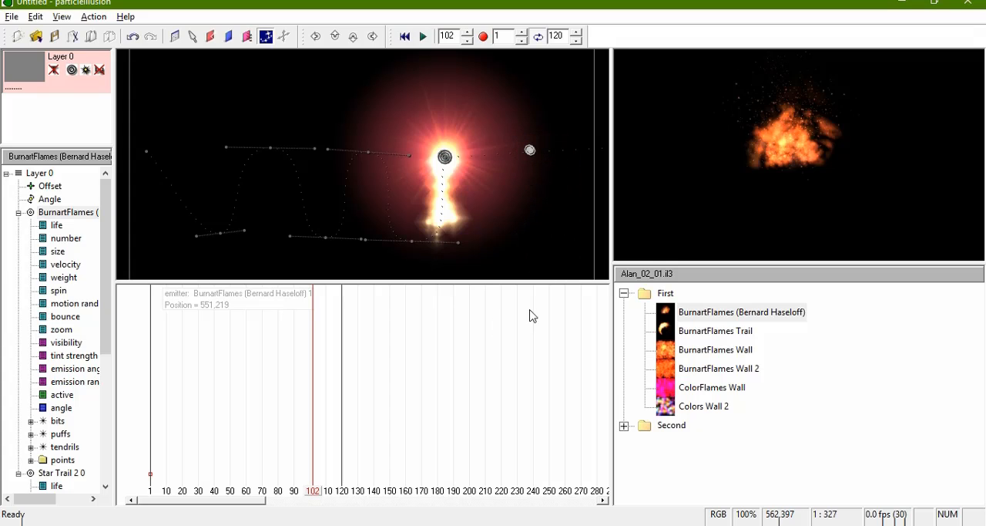
pyautogui.click(404, 37)
pyautogui.press('space')
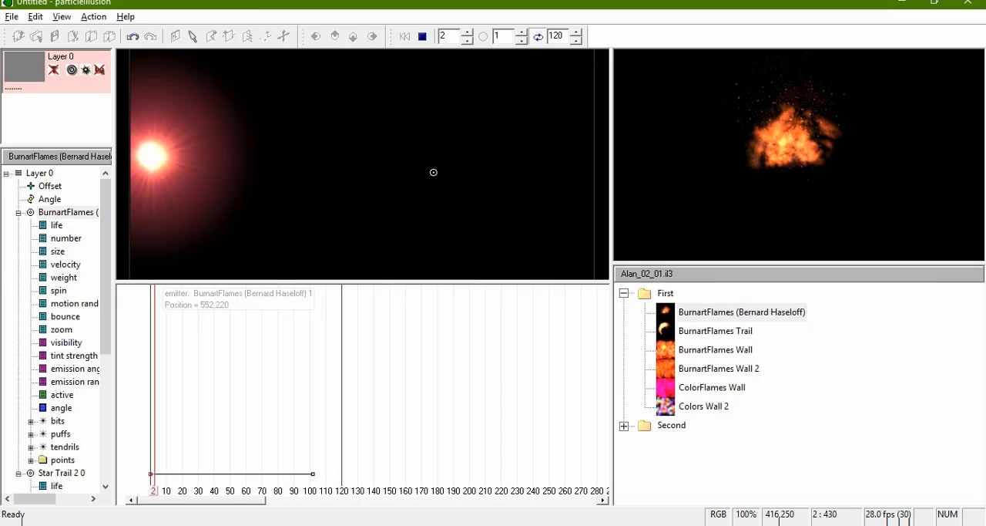
pyautogui.press('space')
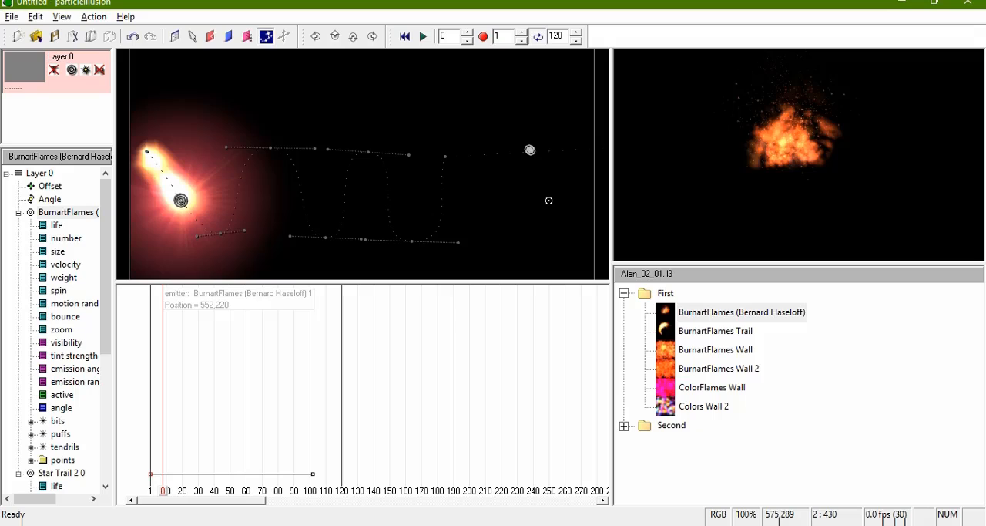
# Step: Undo the BurnartFlames placement and delete the Star Trail 2 emitter from the stage
pyautogui.hotkey('ctrl', 'z')
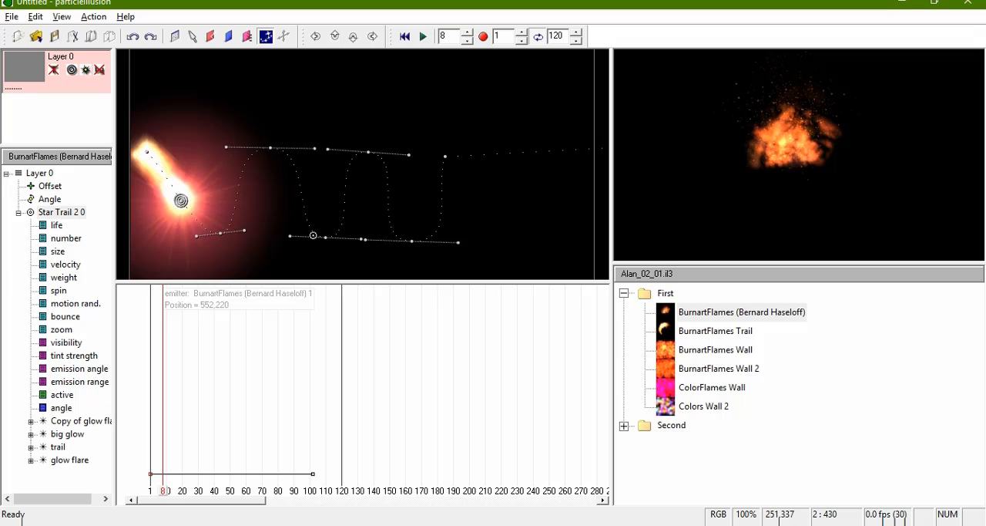
pyautogui.press('Delete')
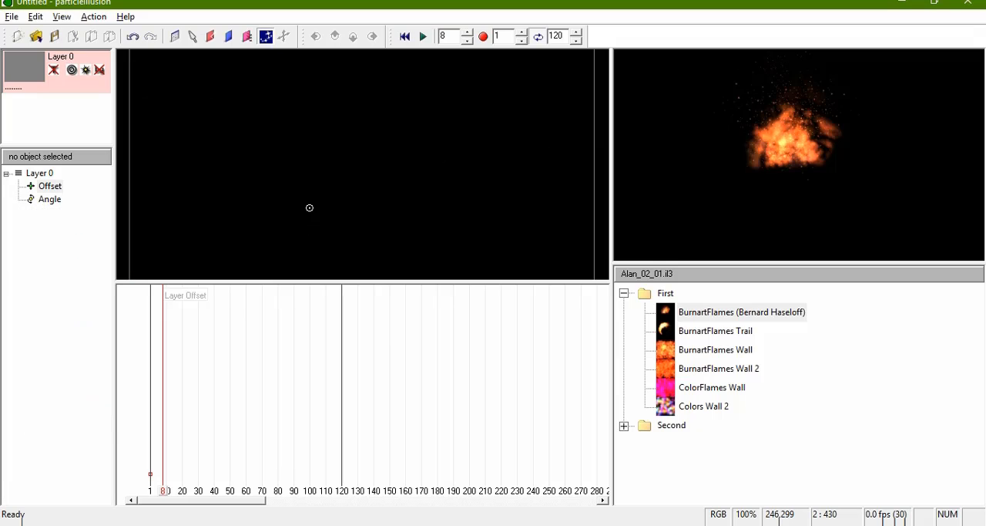
# Step: Place a BurnartFlames emitter at about 116,244, give it a frame 8 position below and slightly right, and play the motion
pyautogui.click(215, 167)
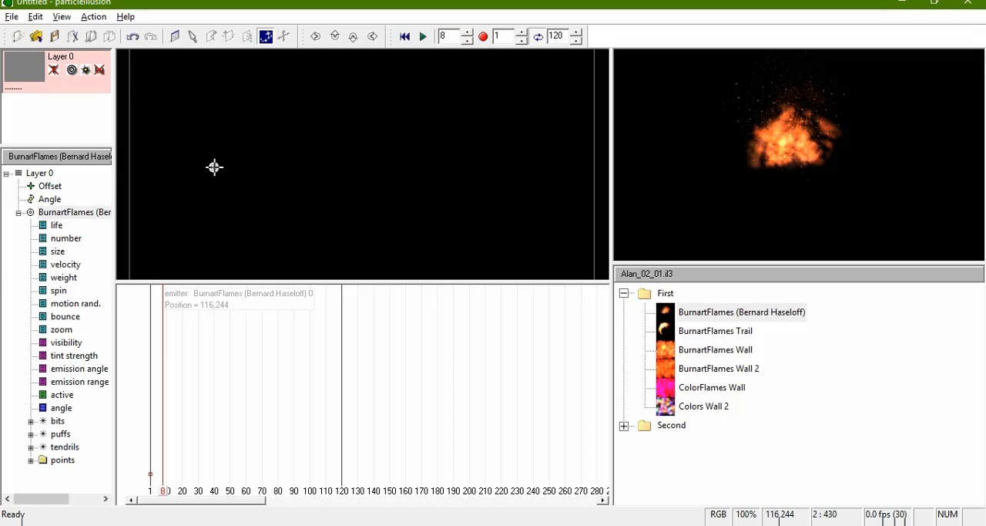
pyautogui.moveTo(214, 239); pyautogui.dragTo(243, 245)
pyautogui.press('space')
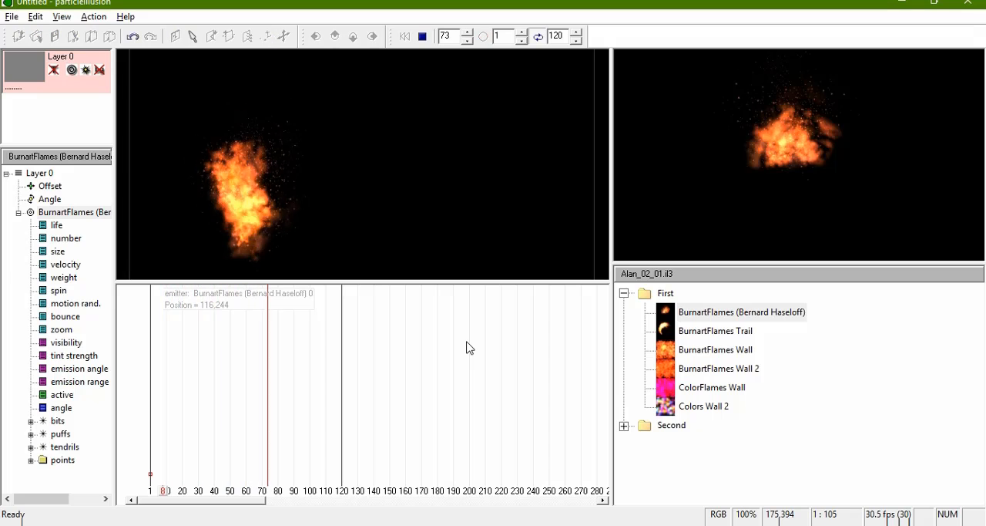
pyautogui.press('space')
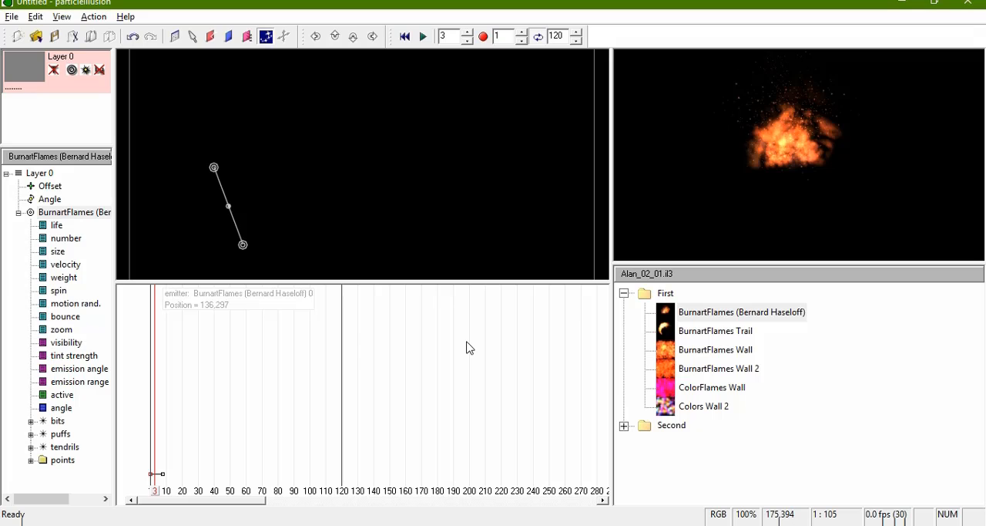
# Step: Delete the BurnartFlames emitter and place a BurnartFlames Trail emitter at about 14,228, just inside the stage's left edge
pyautogui.press('Delete')
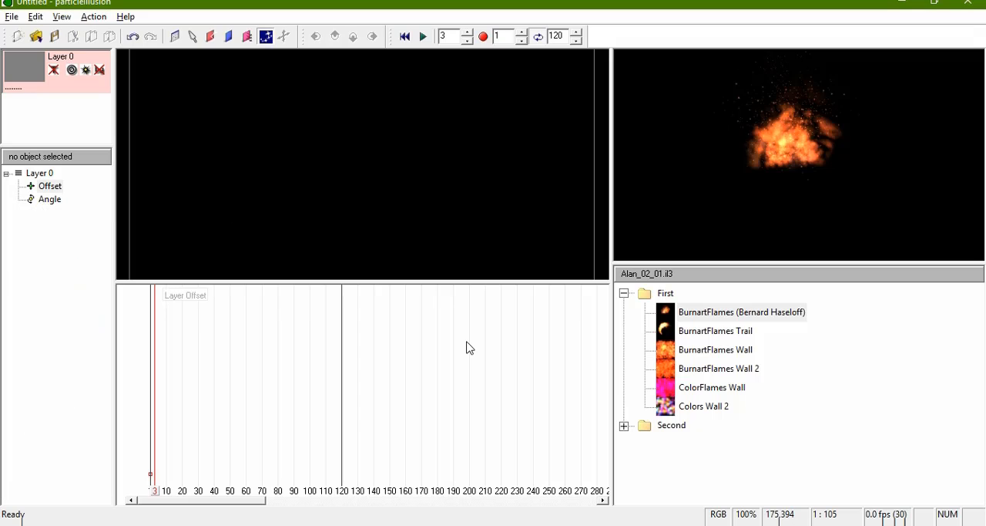
pyautogui.click(666, 329)
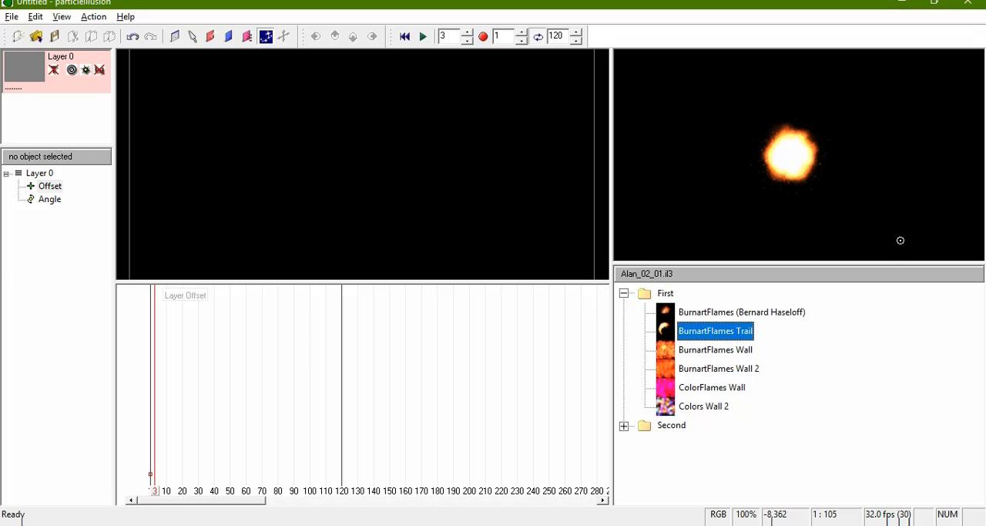
pyautogui.moveTo(790, 154)
pyautogui.mouseDown()
pyautogui.moveTo(936, 143)
pyautogui.moveTo(920, 227)
pyautogui.moveTo(700, 198)
pyautogui.moveTo(650, 124)
pyautogui.moveTo(797, 105)
pyautogui.moveTo(960, 142)
pyautogui.mouseUp()
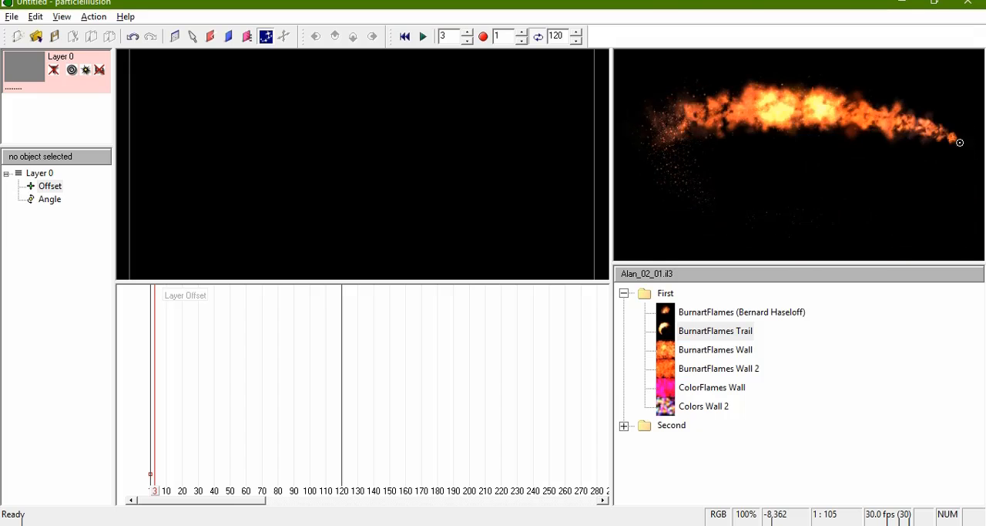
pyautogui.click(141, 154)
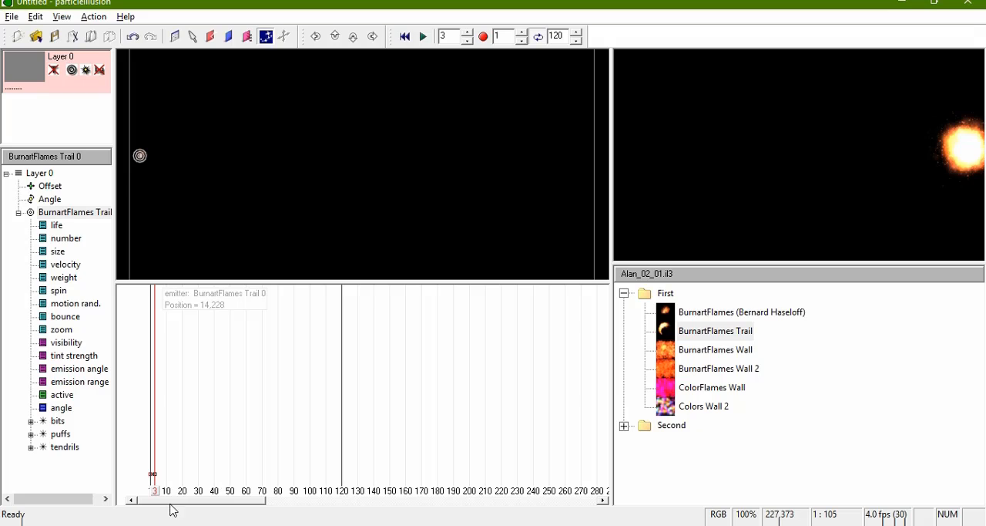
# Step: At frame 120, move the BurnartFlames Trail emitter straight across to the stage's right edge, at about 635,223
pyautogui.moveTo(154, 494); pyautogui.dragTo(346, 494)
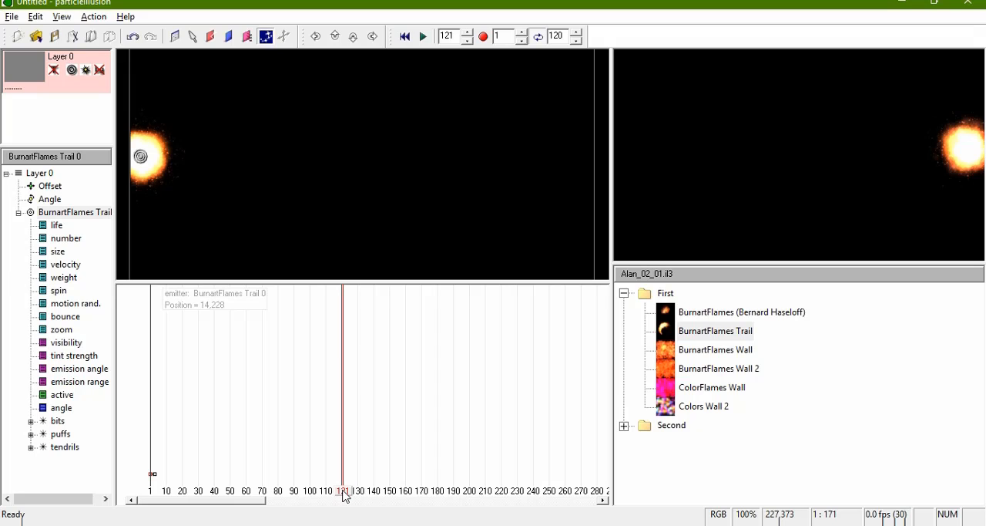
pyautogui.moveTo(346, 495); pyautogui.dragTo(344, 495)
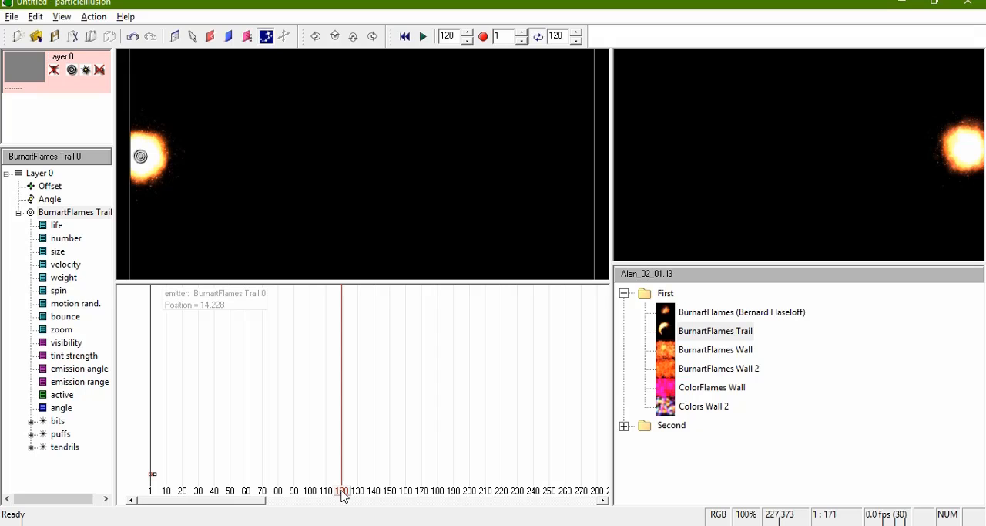
pyautogui.click(193, 37)
pyautogui.moveTo(140, 157)
pyautogui.mouseDown()
pyautogui.moveTo(301, 167)
pyautogui.moveTo(603, 155)
pyautogui.moveTo(591, 154)
pyautogui.mouseUp()
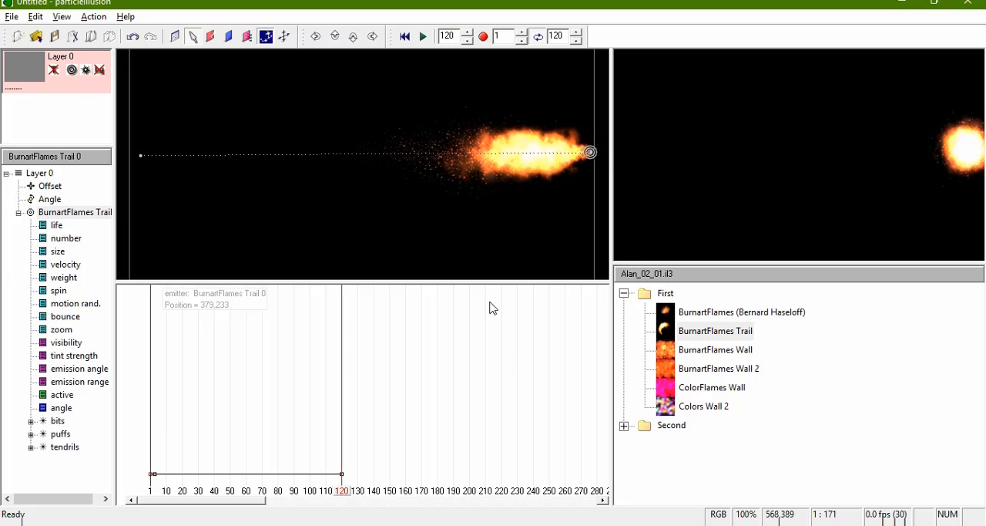
# Step: Preview the flame trail's motion from the first frame and stop playback partway along the path
pyautogui.click(405, 36)
pyautogui.press('space')
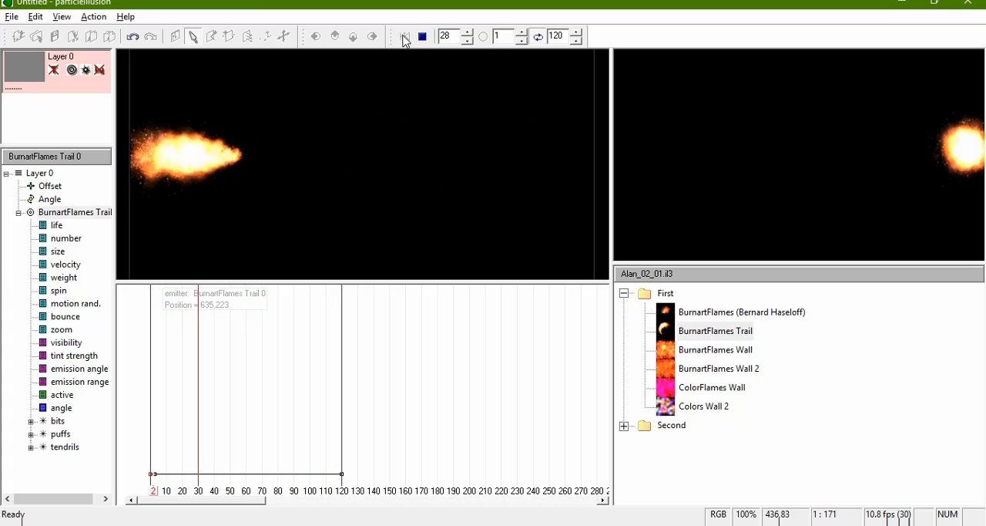
pyautogui.press('space')
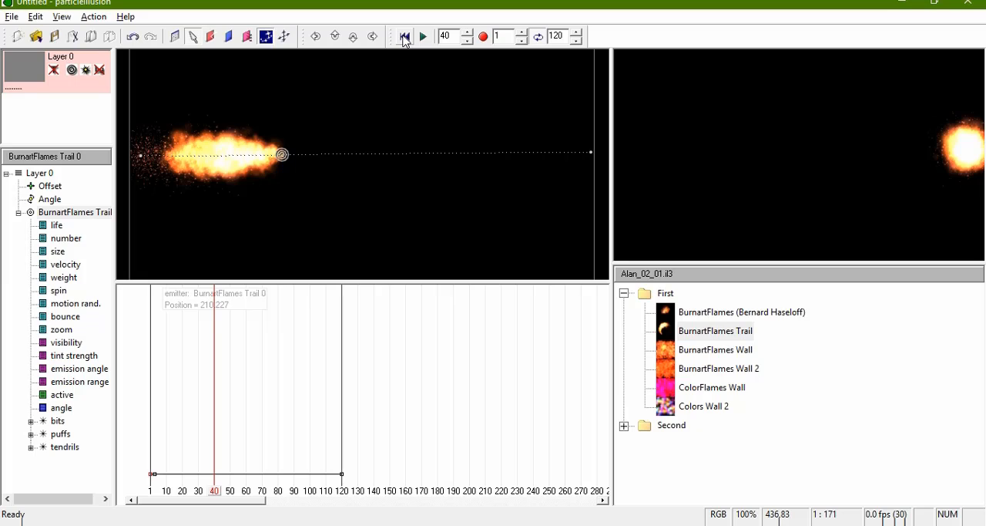